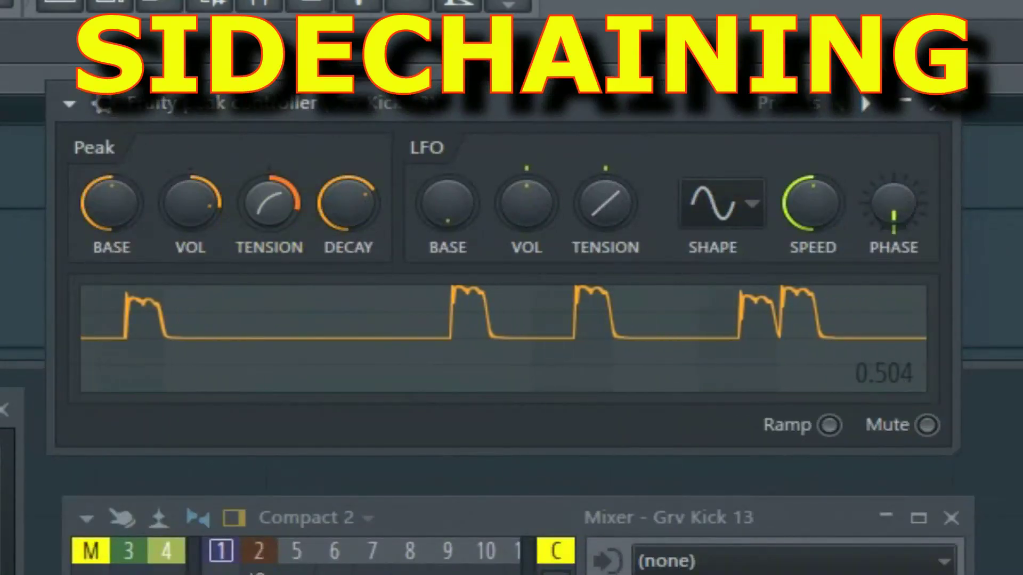
- Set the Grv Kick 13 peak controller's Peak tension so its envelope graph reads 0.723
left_click_drag(270, 206, 270, 212)
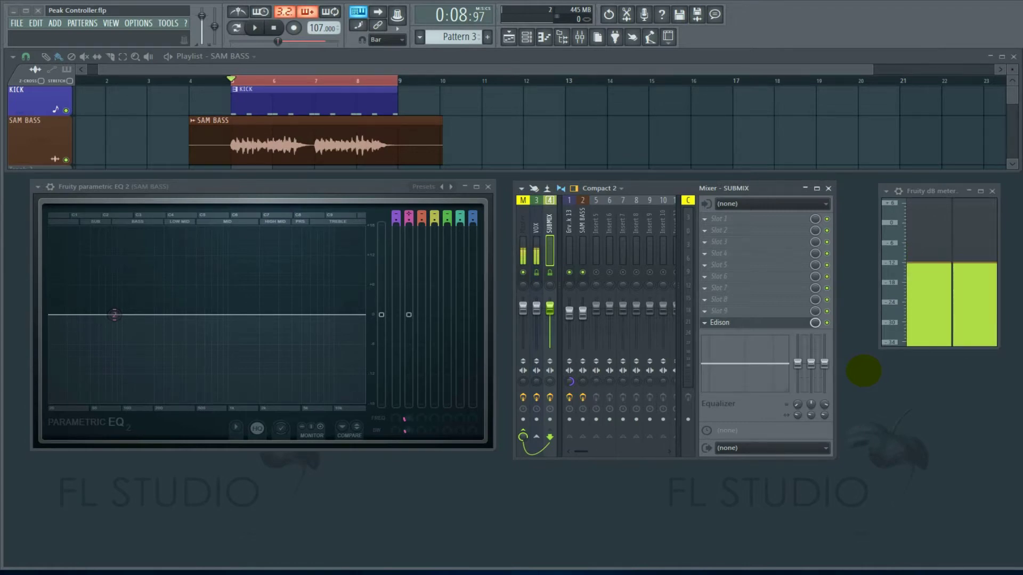
- Play and stop the loop to hear kick and bass, then mute the kick insert
key("space")
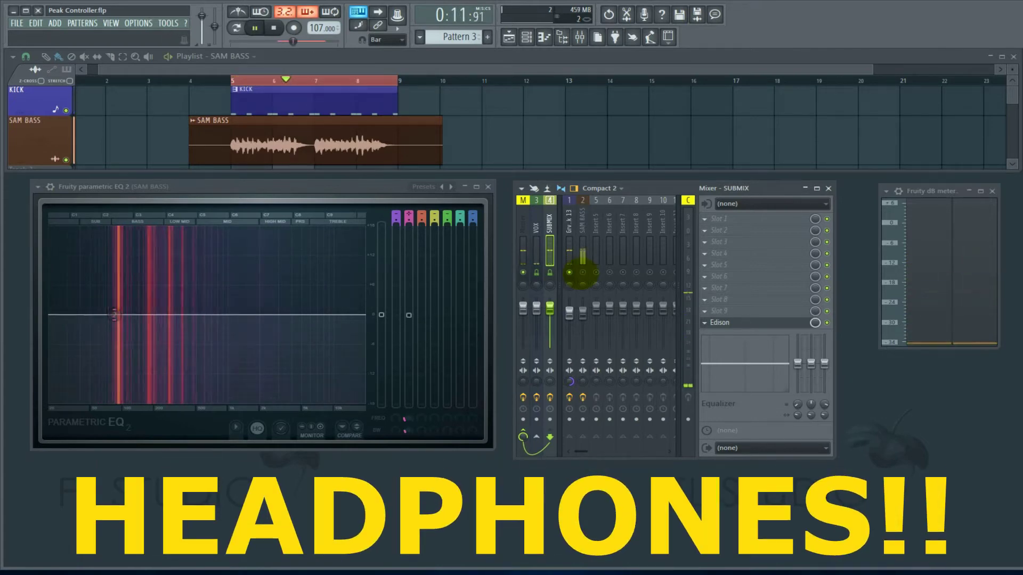
key("space")
left_click(583, 272)
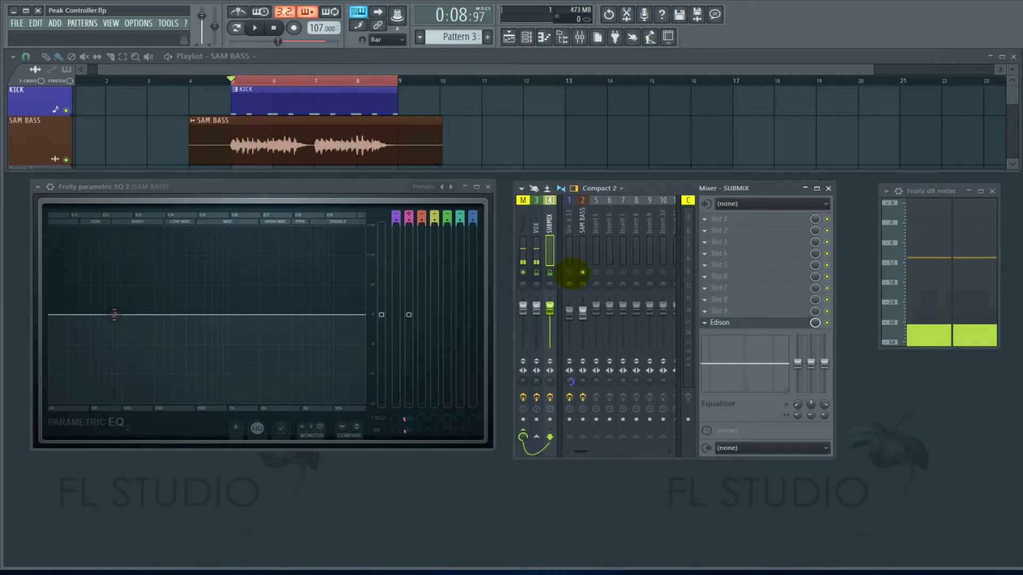
- Show the Grv Kick 13 insert's effects and replay the loop to hear the ducking
left_click(570, 273)
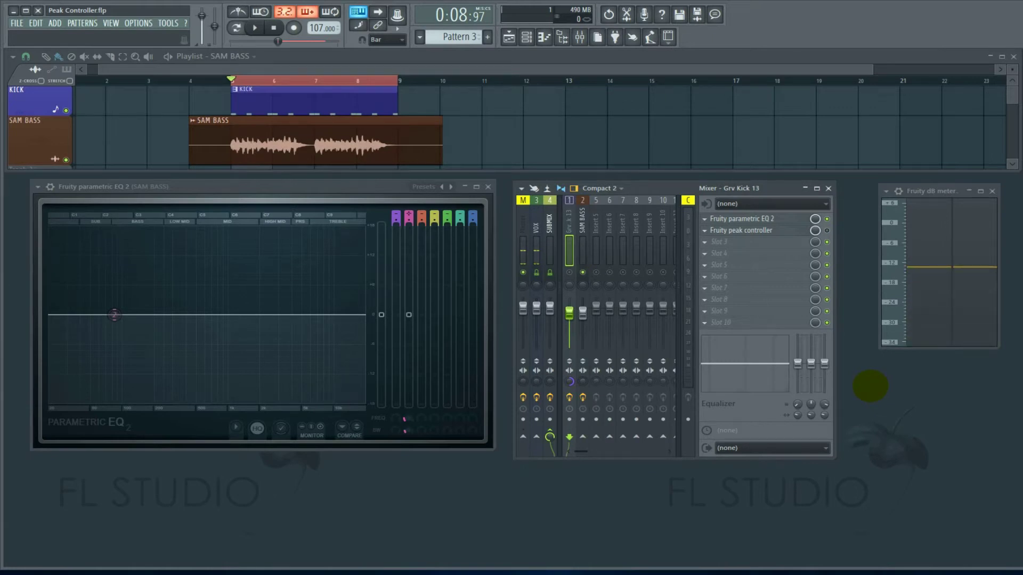
key("space")
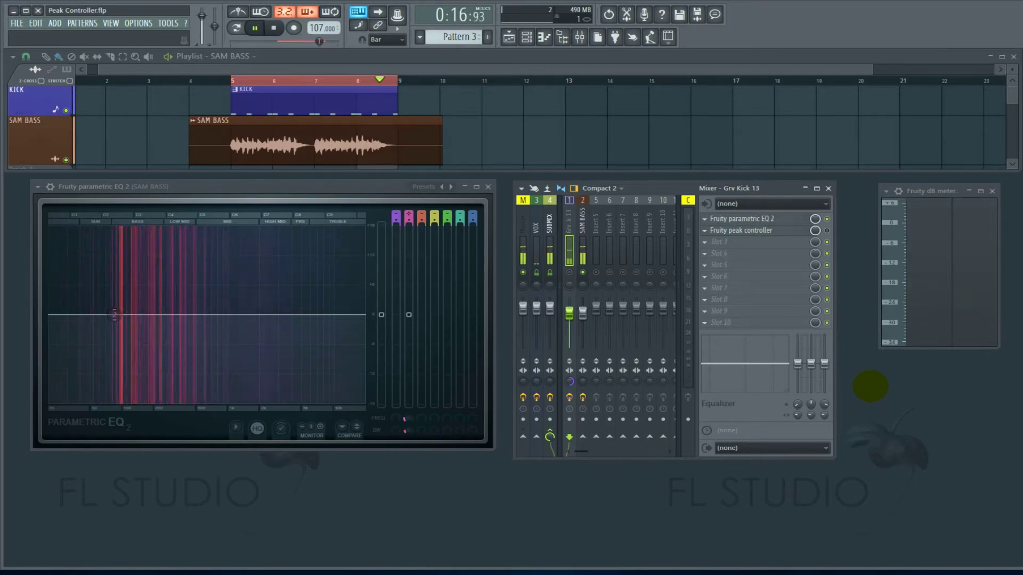
key("space")
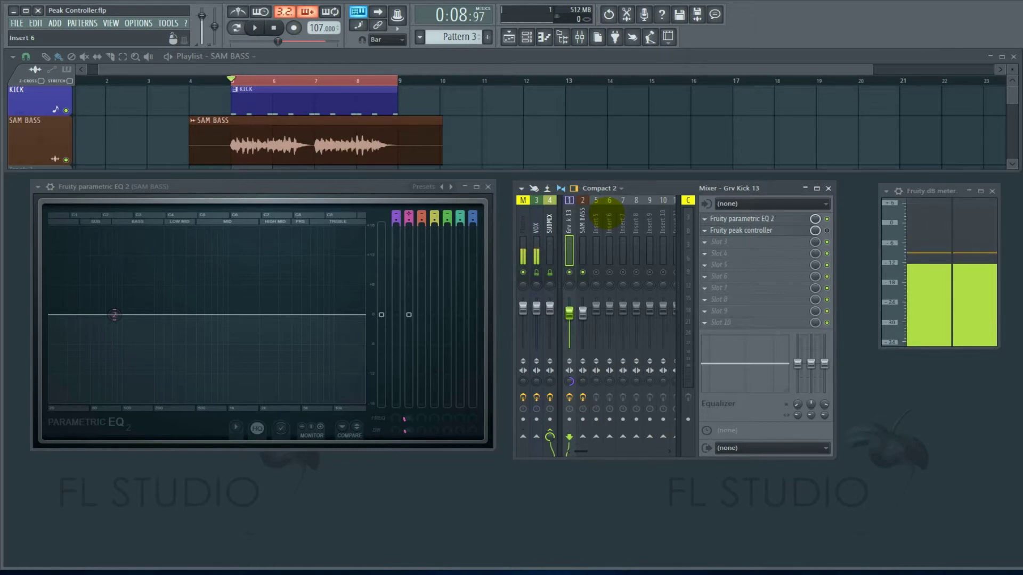
key("space")
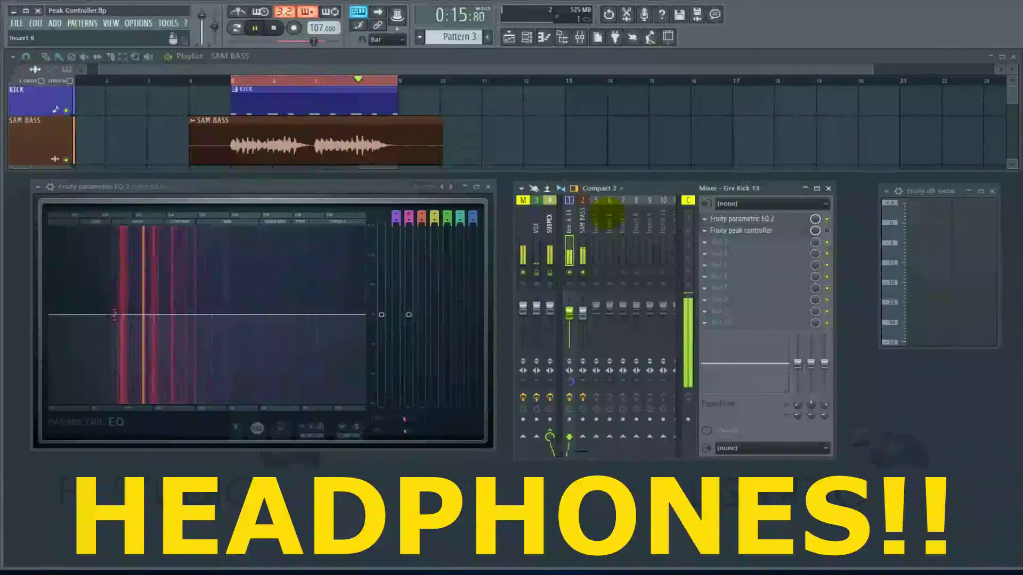
key("space")
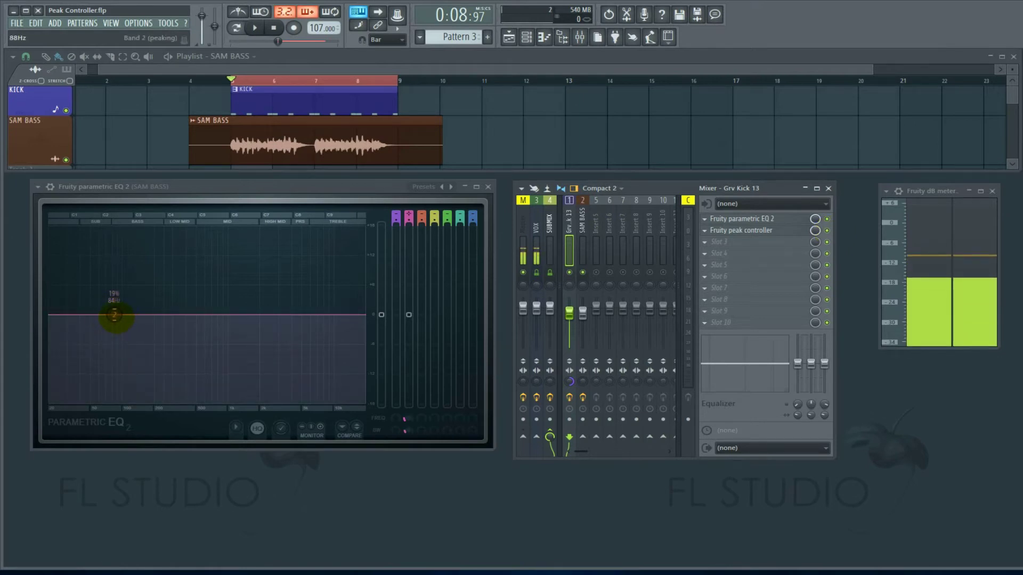
key("space")
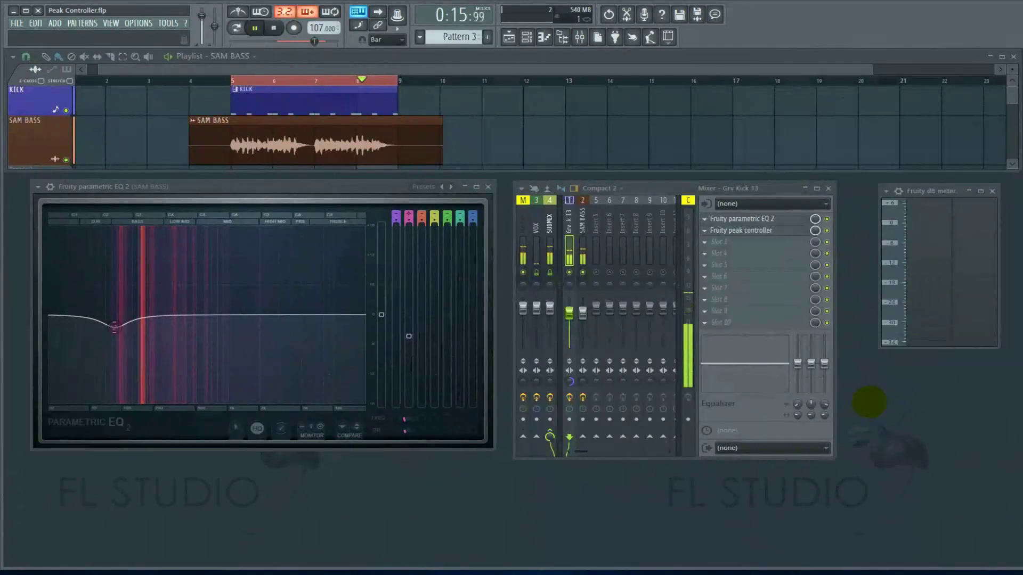
key("space")
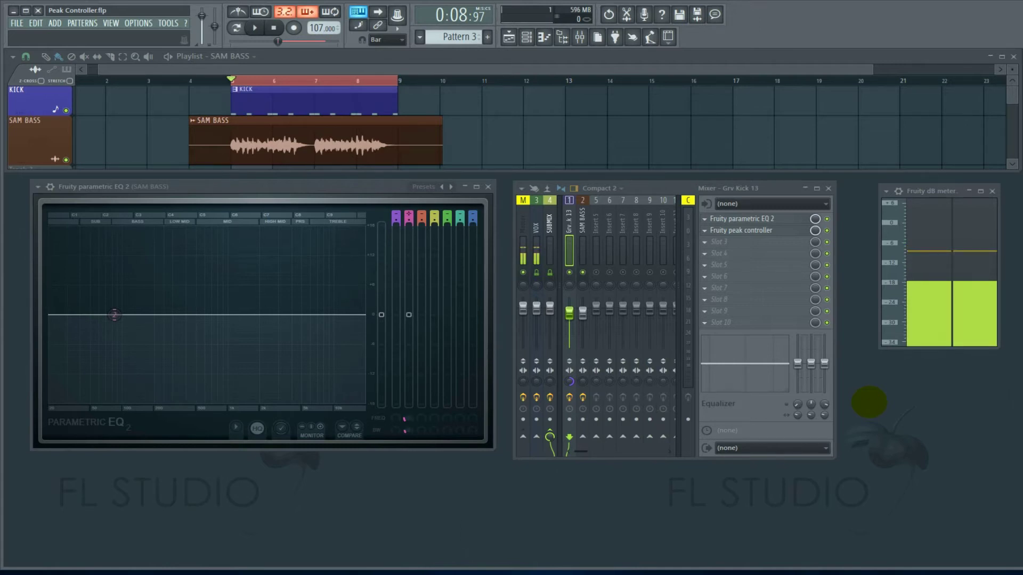
left_click(826, 230)
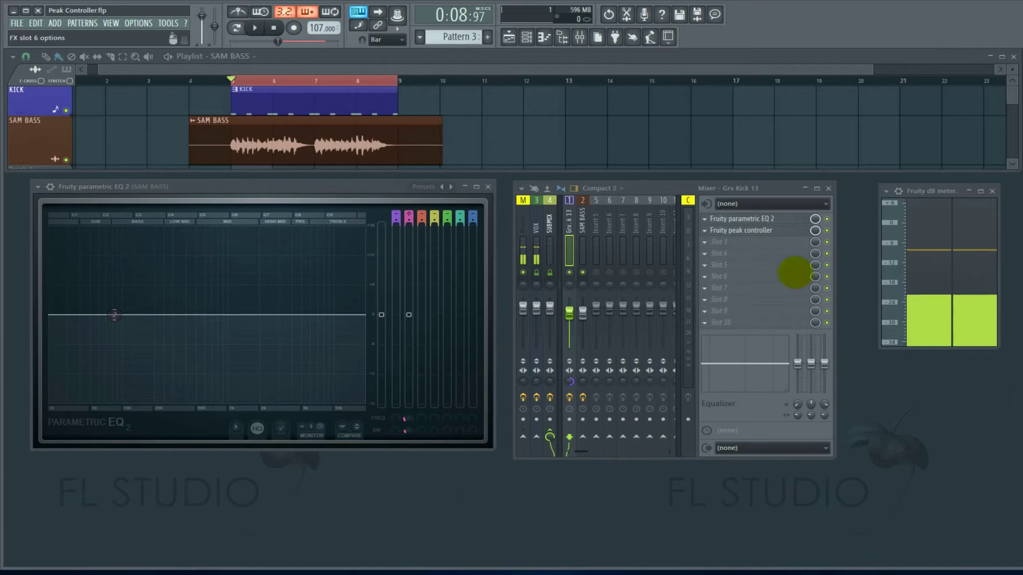
key("space")
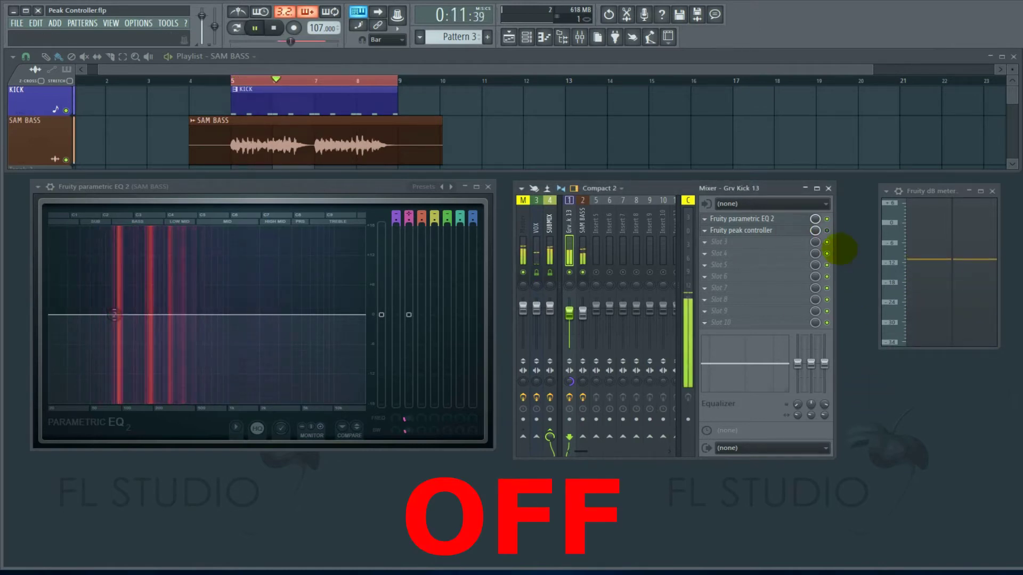
key("space")
left_click(826, 230)
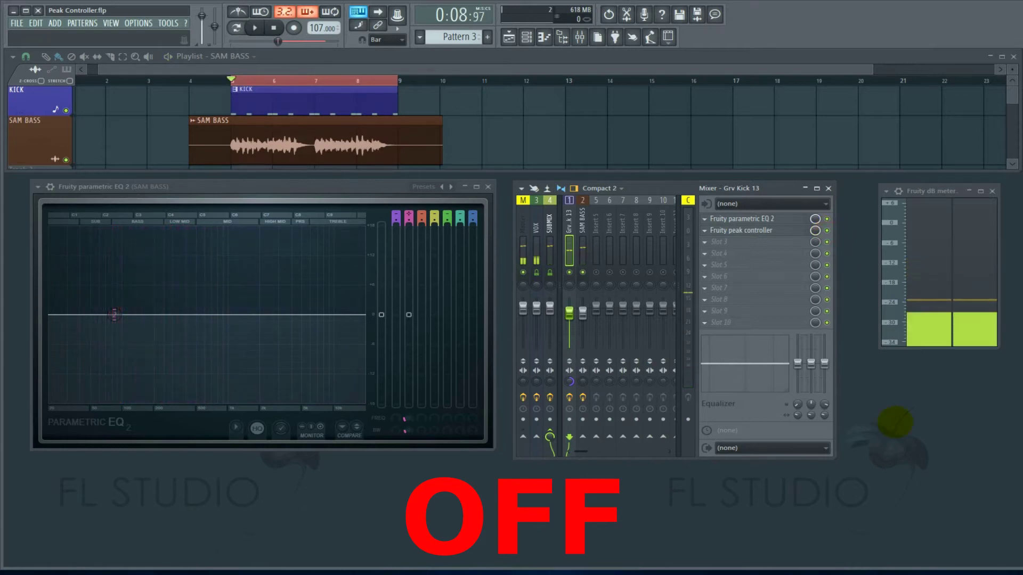
key("space")
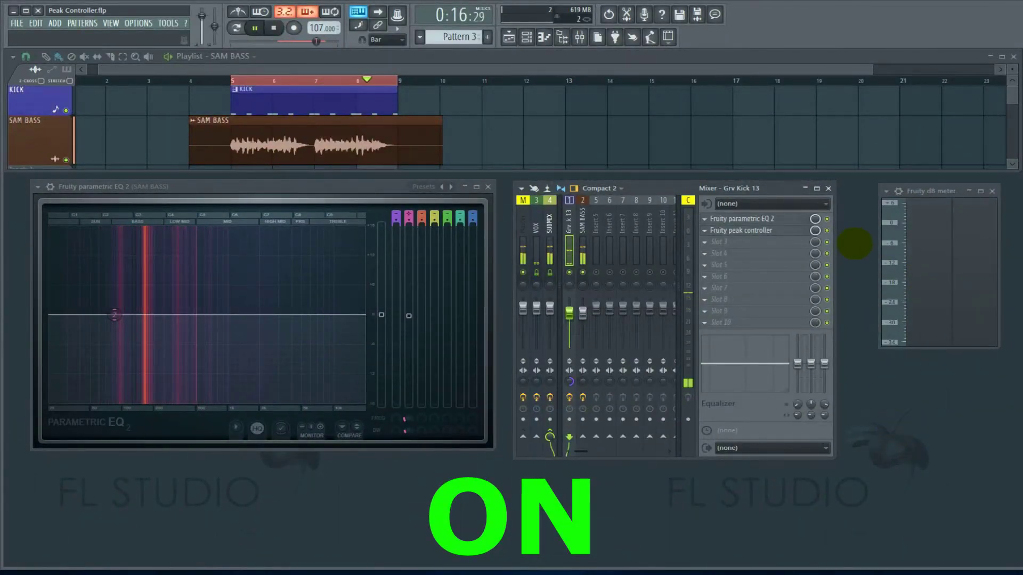
left_click(827, 230)
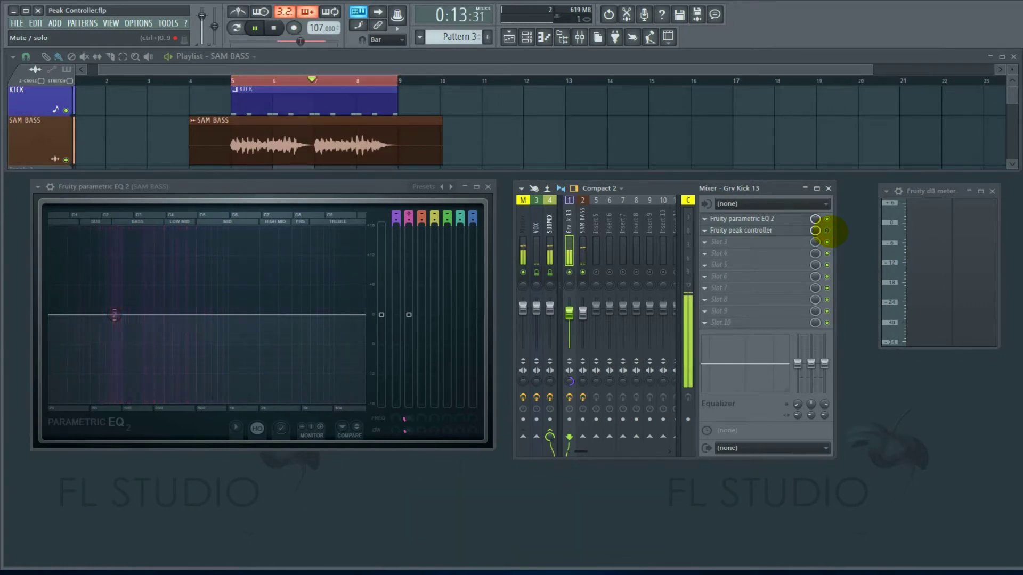
left_click(827, 230)
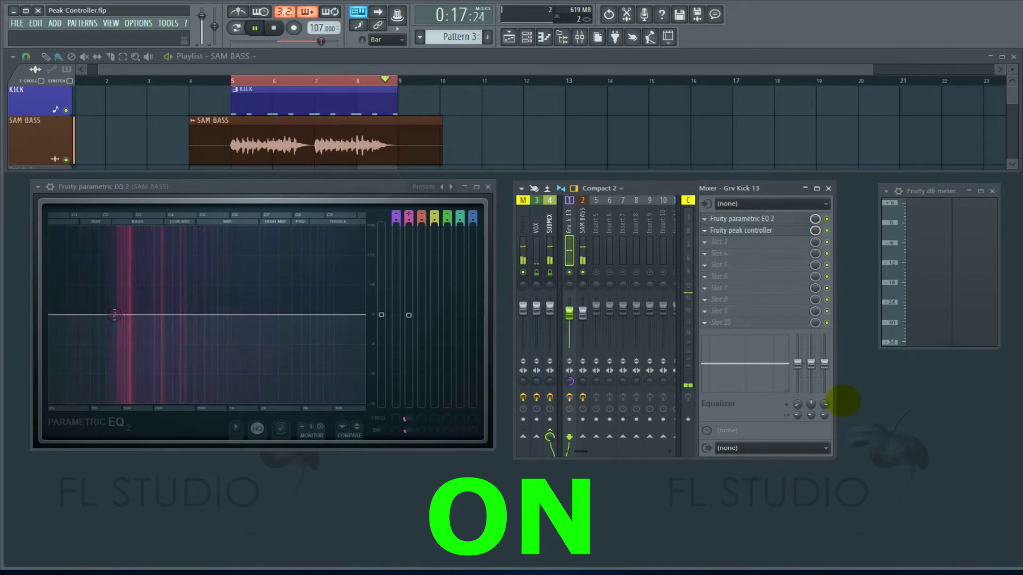
key("space")
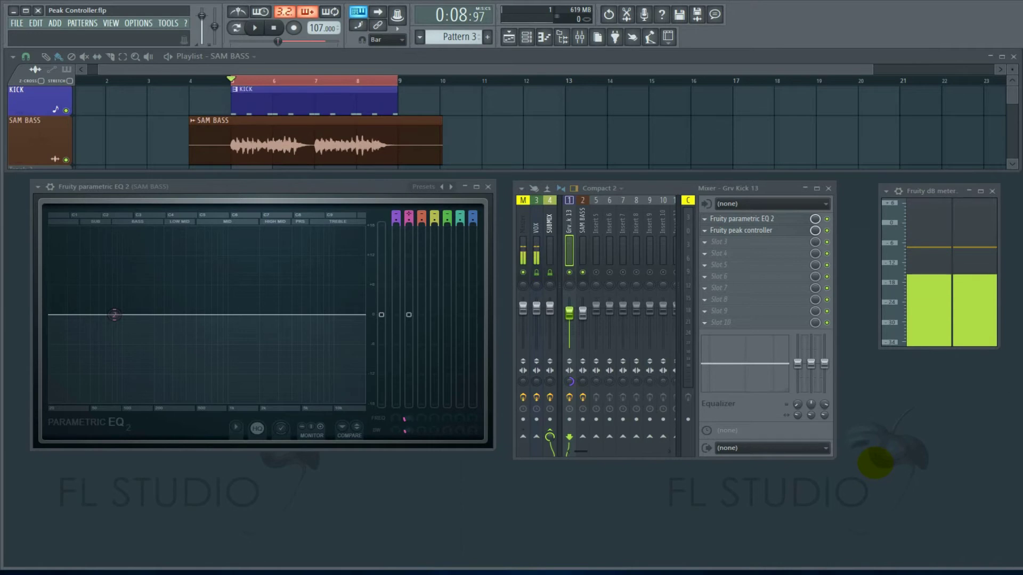
left_click(569, 221)
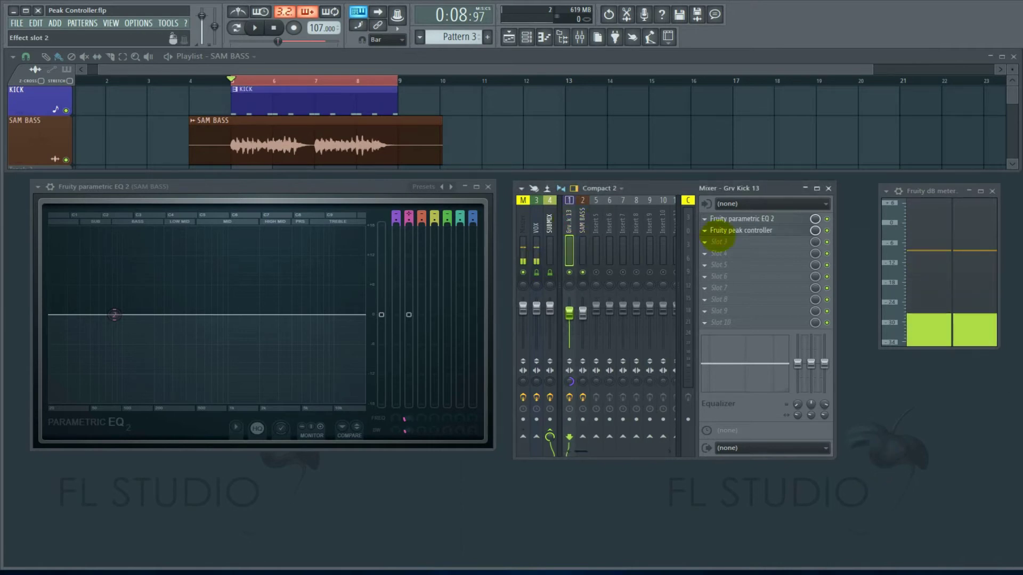
- Raise the kick peak controller's volume to 181% while the loop plays
left_click(741, 230)
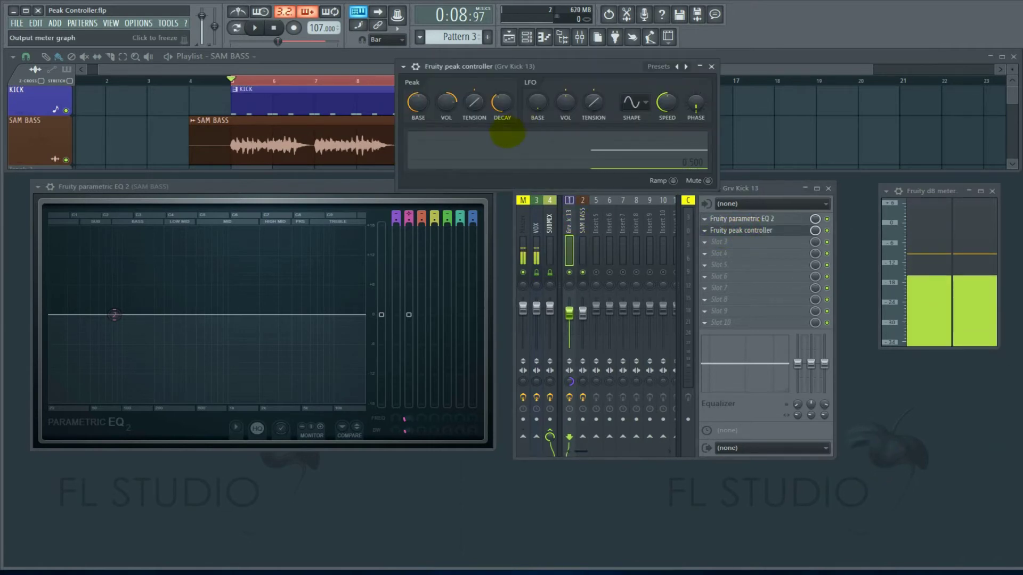
key("space")
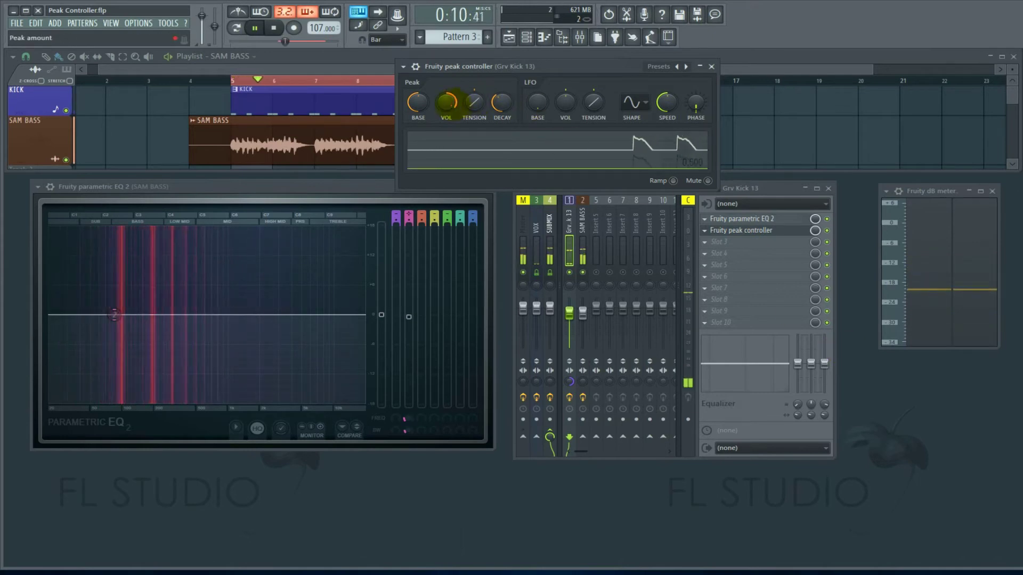
left_click_drag(447, 103, 446, 90)
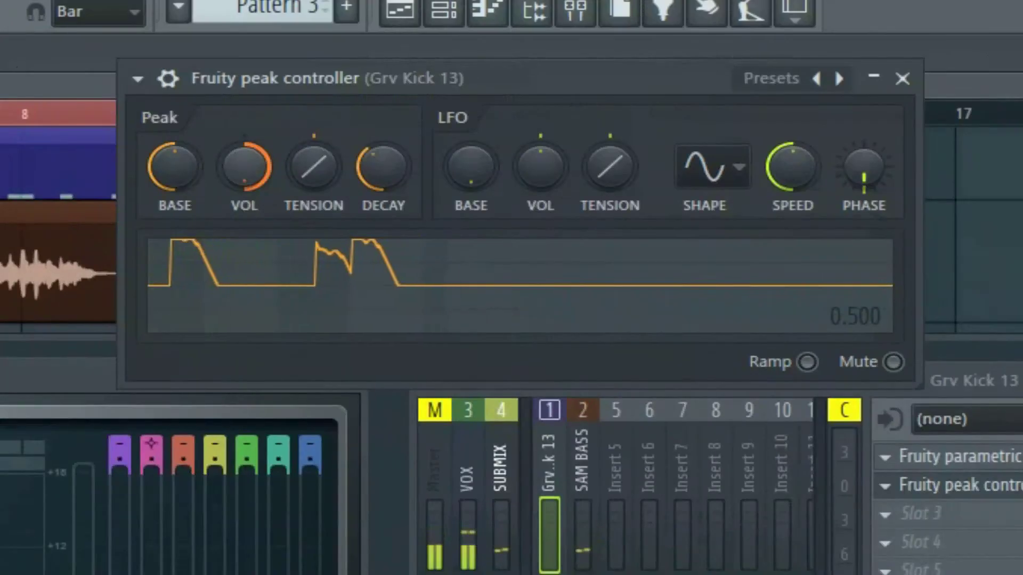
- Play the song to watch the kick envelope, then close the peak controller window
left_click(244, 170)
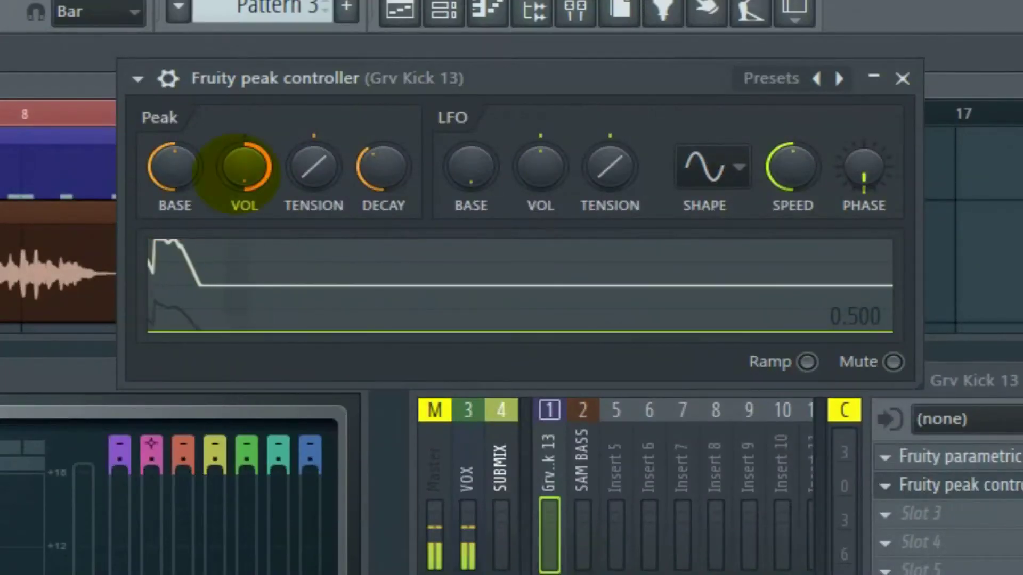
key("space")
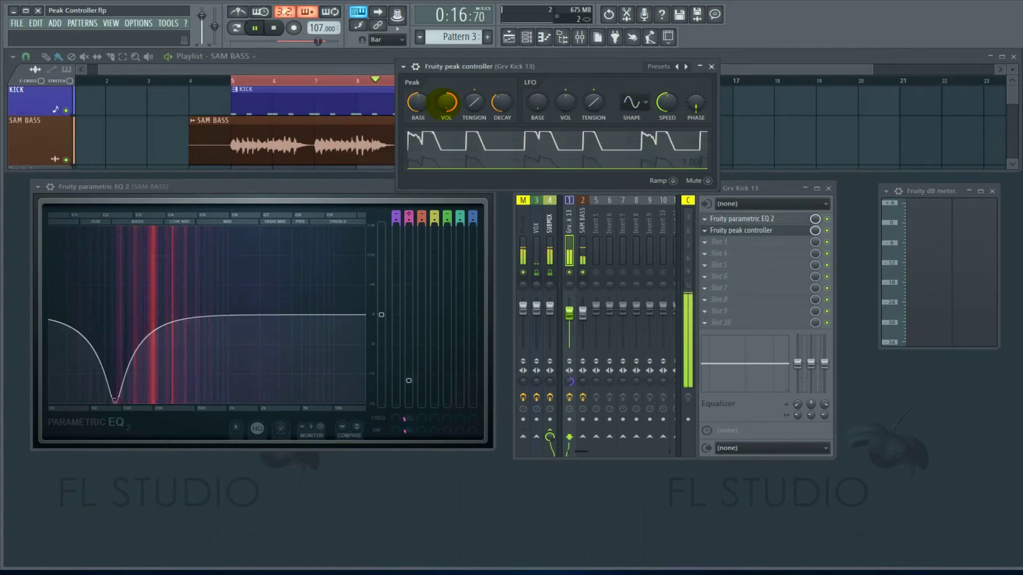
key("space")
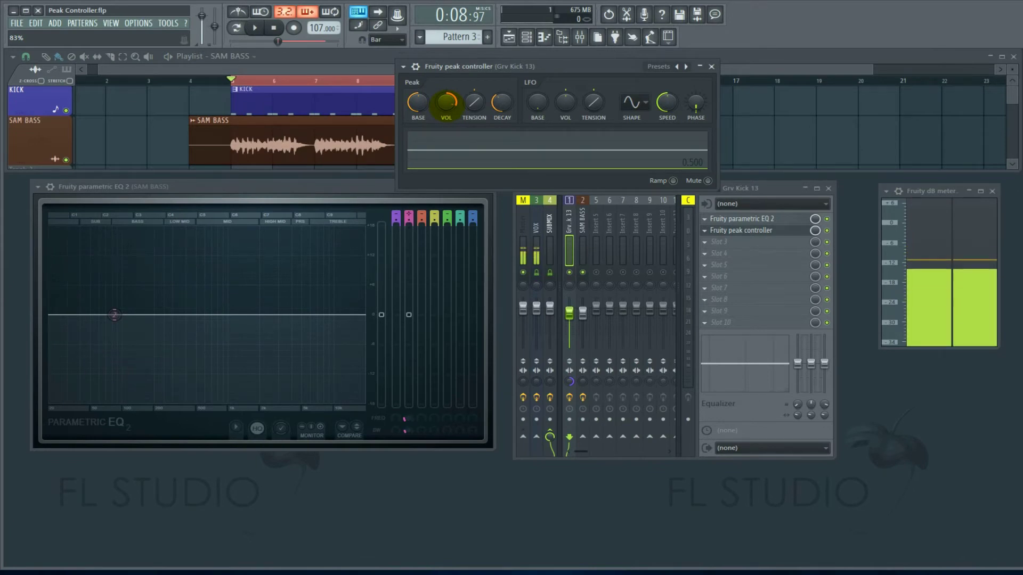
left_click(711, 67)
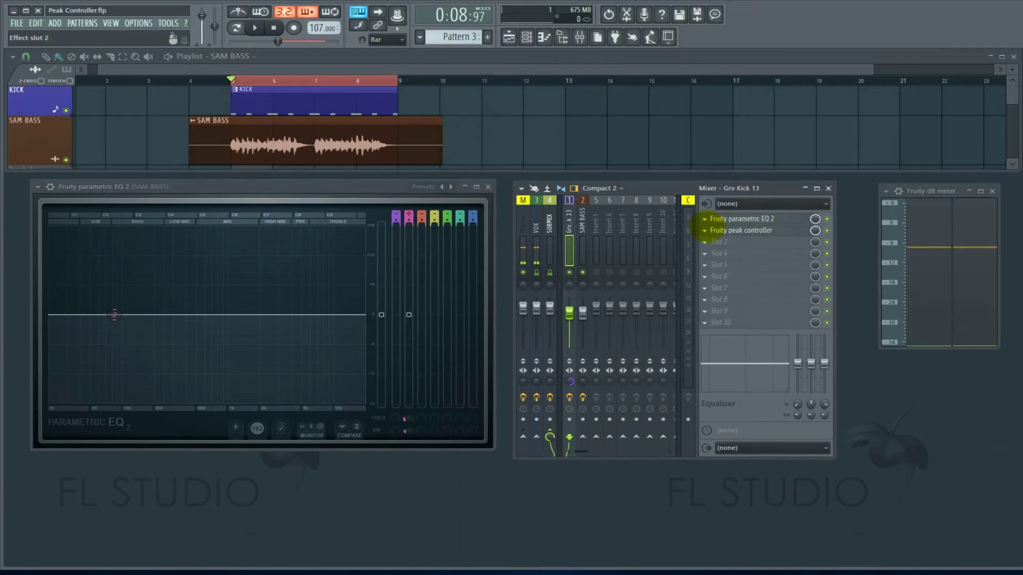
- Remove the Fruity peak controller from FX slot 2 by replacing it with (none)
left_click(704, 230)
mouse_move(709, 242)
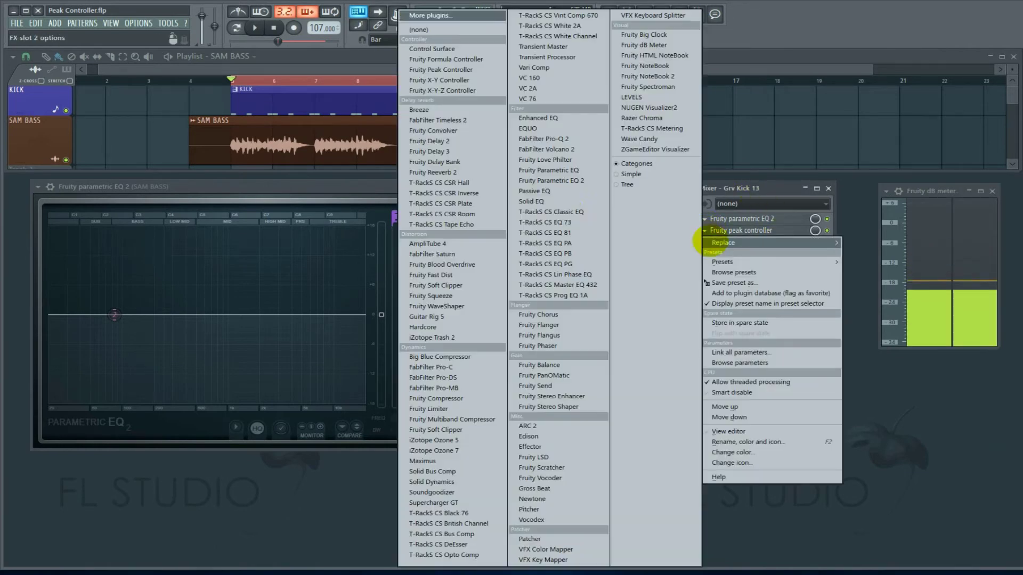
left_click(453, 29)
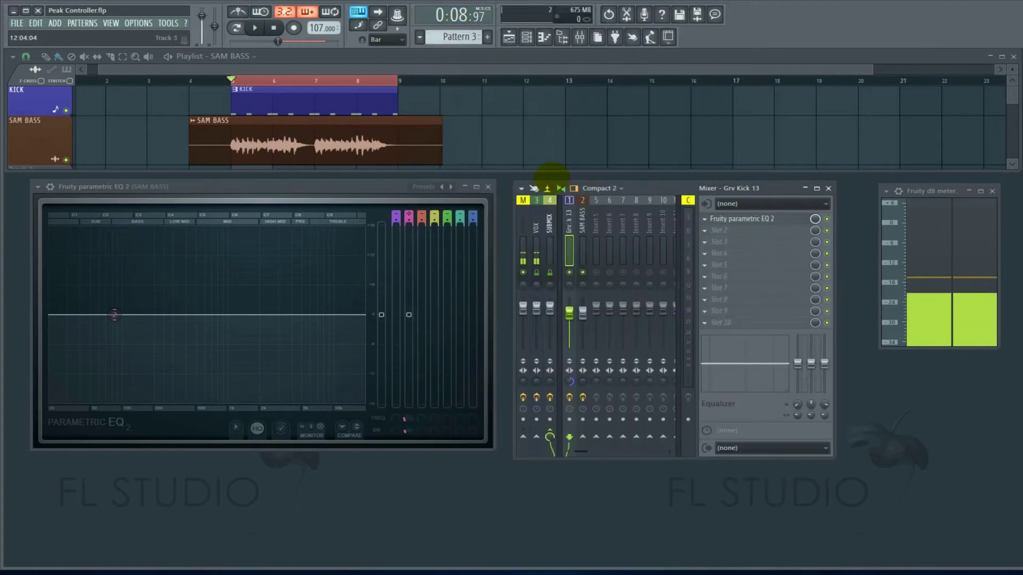
- On SAM BASS, test the EQ low band near 85 Hz, return it flat, then reselect Grv Kick 13
left_click(582, 218)
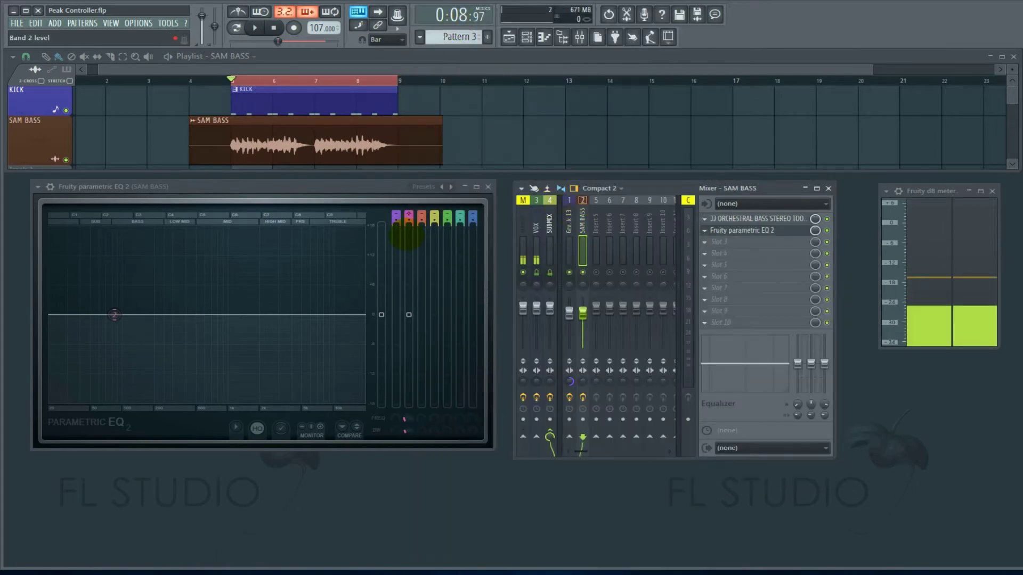
mouse_move(114, 315)
left_mouse_down()
mouse_move(115, 297)
mouse_move(116, 315)
left_mouse_up()
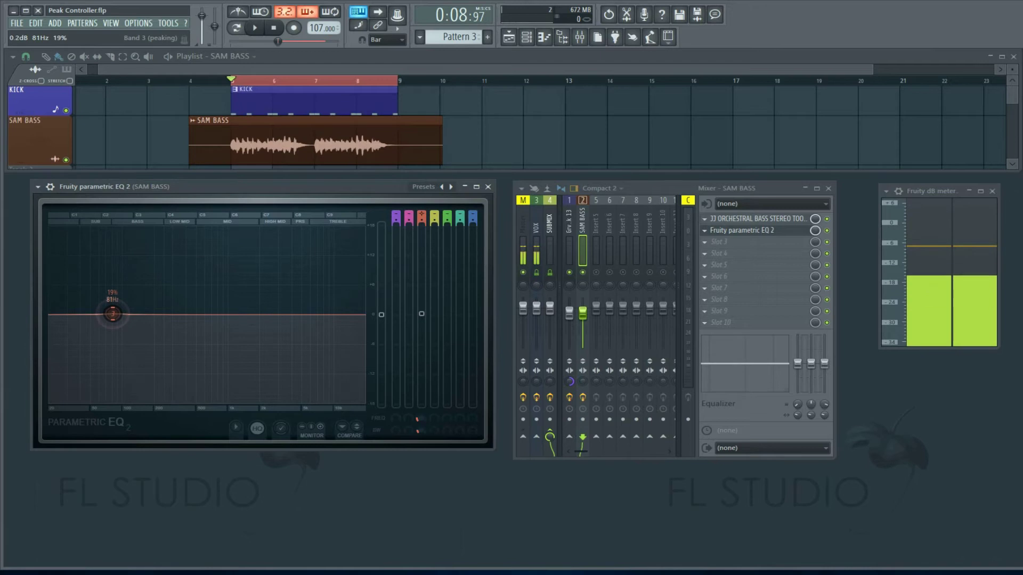
mouse_move(113, 315)
left_mouse_down()
mouse_move(242, 285)
mouse_move(112, 315)
left_mouse_up()
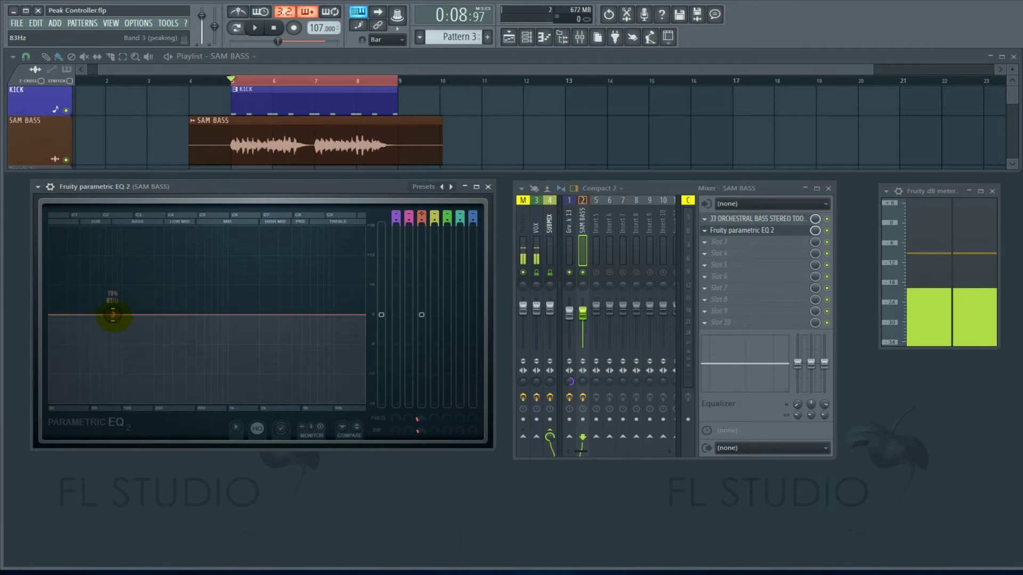
left_click(535, 243)
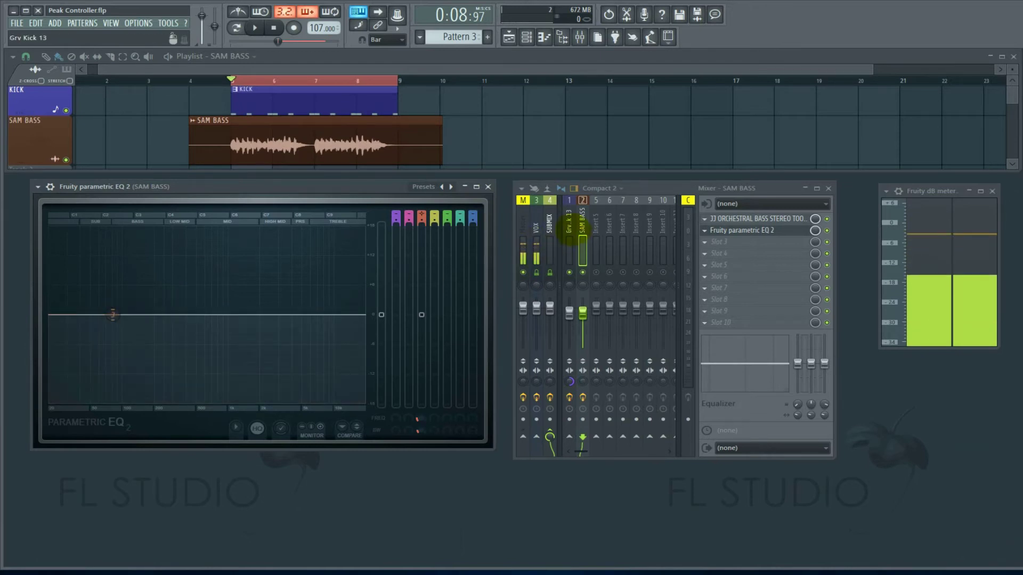
left_click(112, 315)
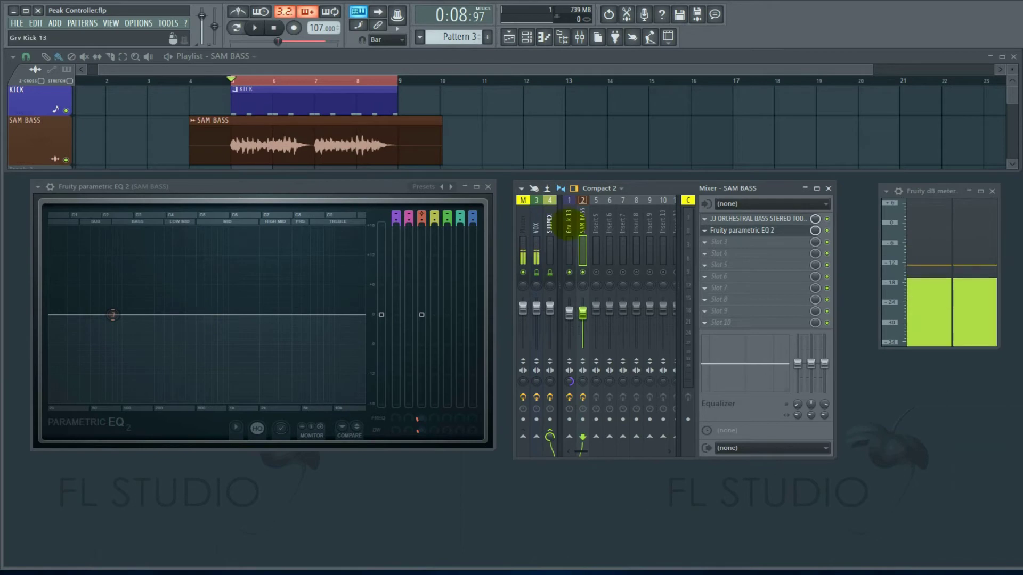
left_click(569, 223)
key("F8")
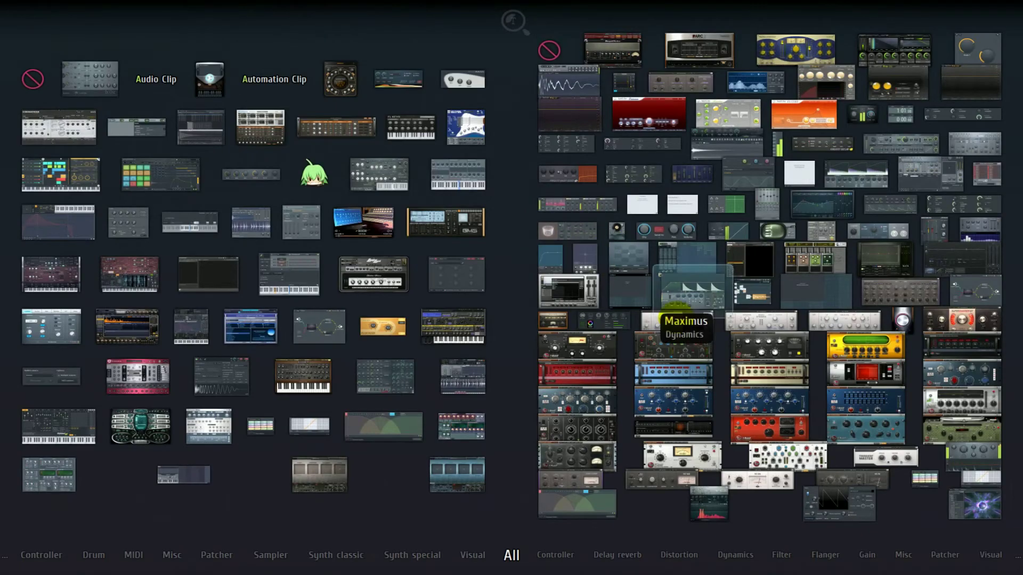
- Load Fruity Peak Controller onto Grv Kick 13 and bring the SAM BASS EQ forward
mouse_move(555, 554)
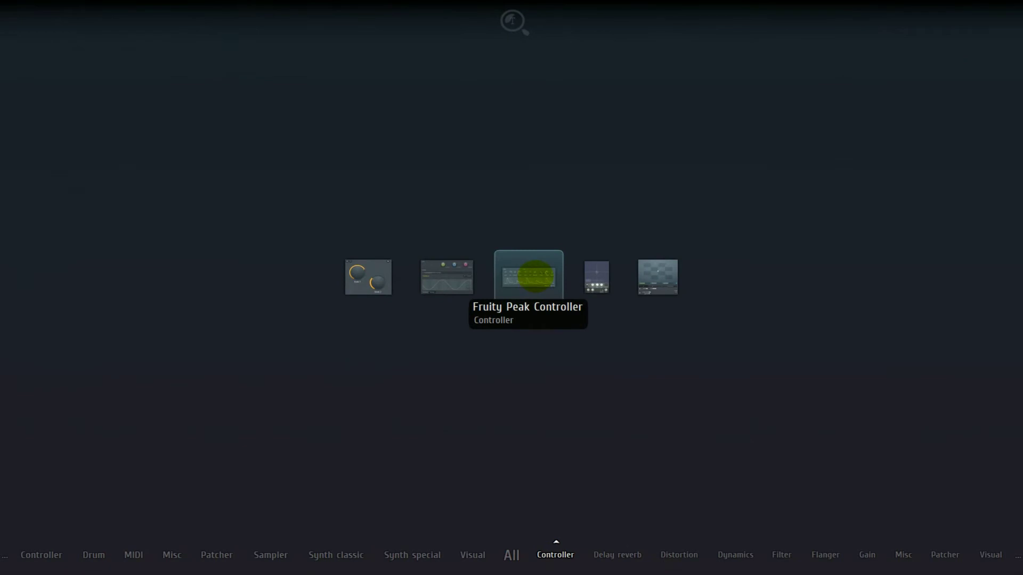
left_click(535, 277)
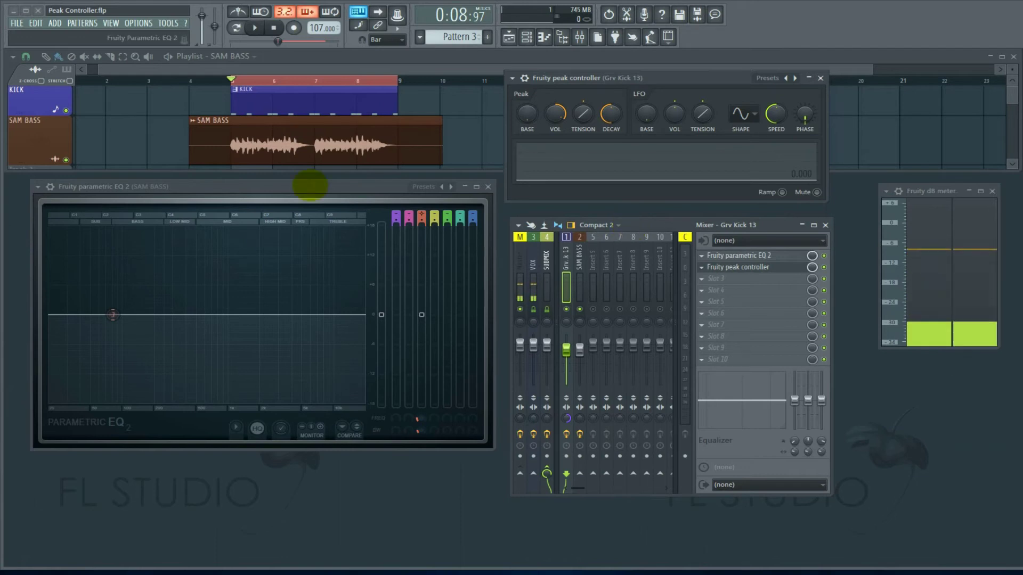
left_click(310, 185)
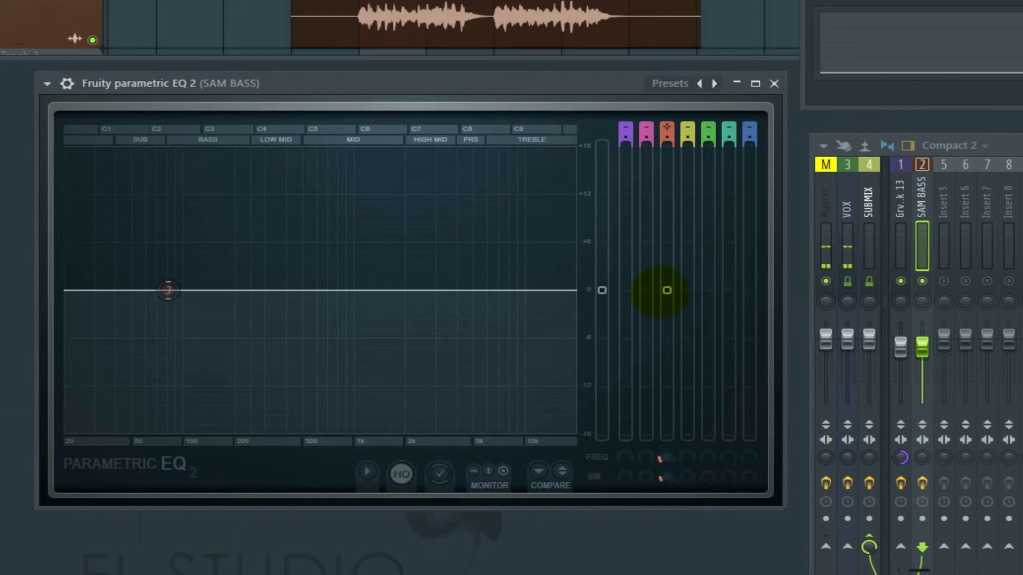
- Link the SAM BASS EQ low band level to Peak ctrl - Peak with an Inverted mapping formula
right_click(667, 290)
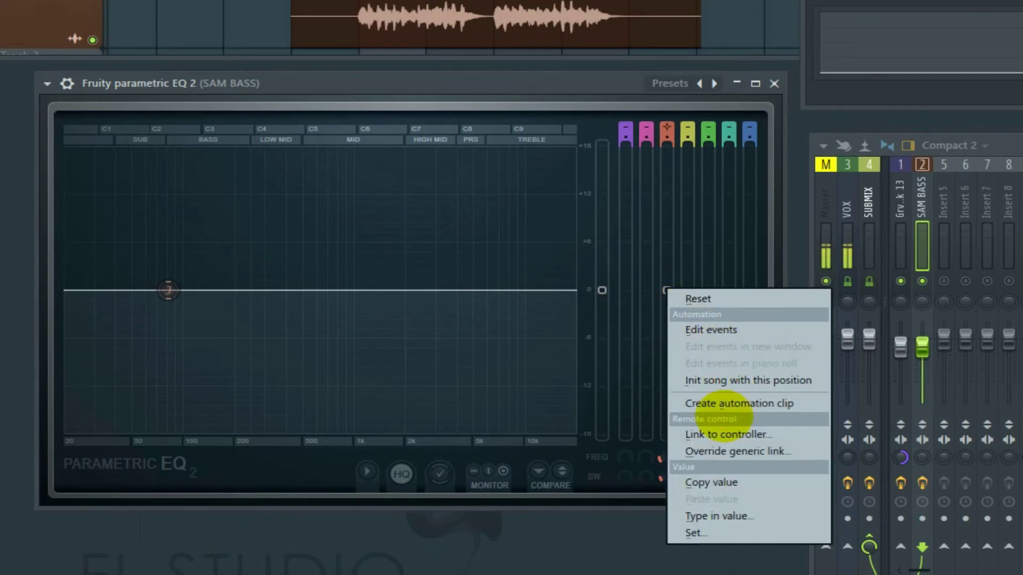
left_click(724, 435)
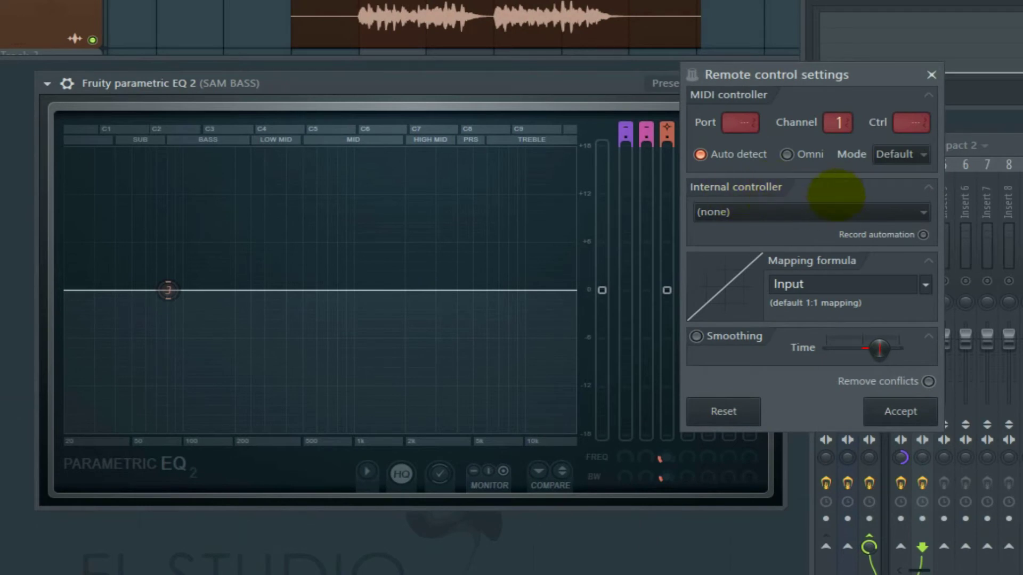
left_click(914, 212)
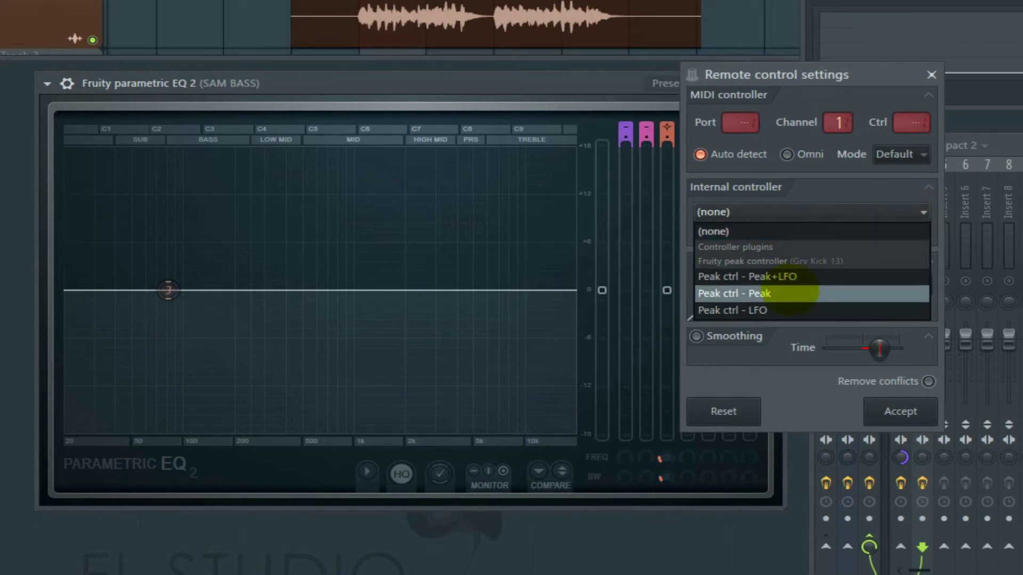
left_click(789, 293)
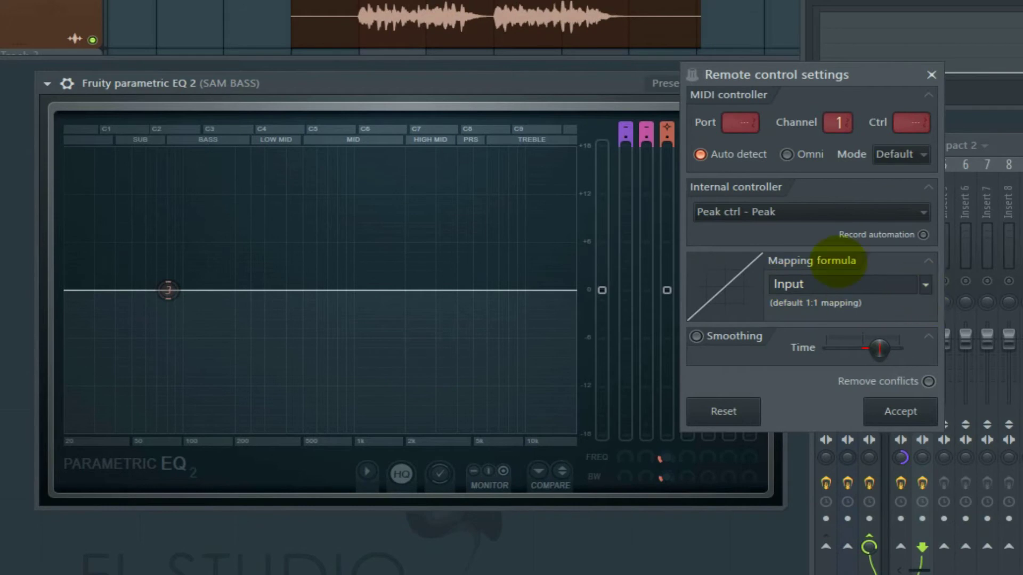
left_click(921, 286)
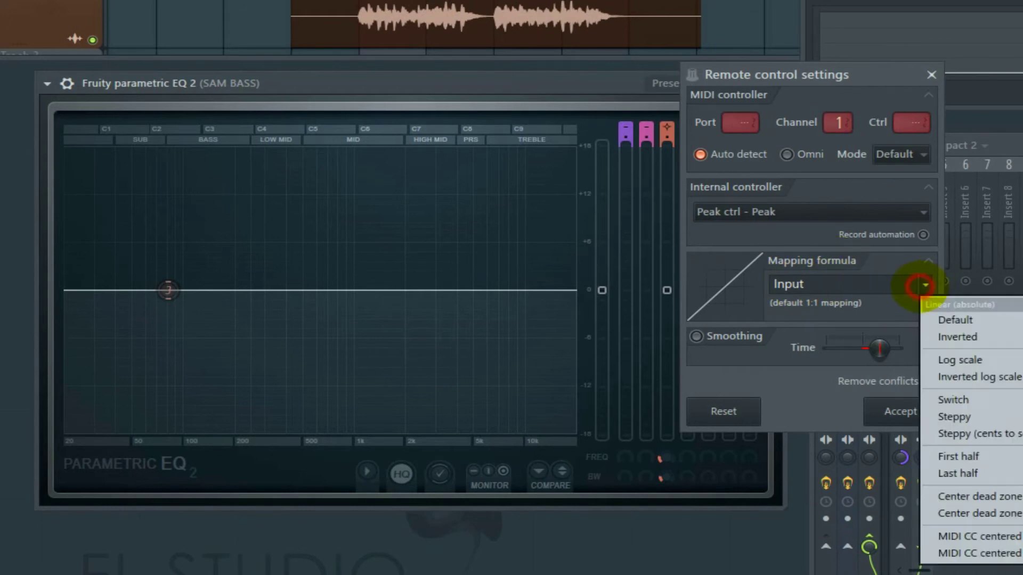
left_click(957, 336)
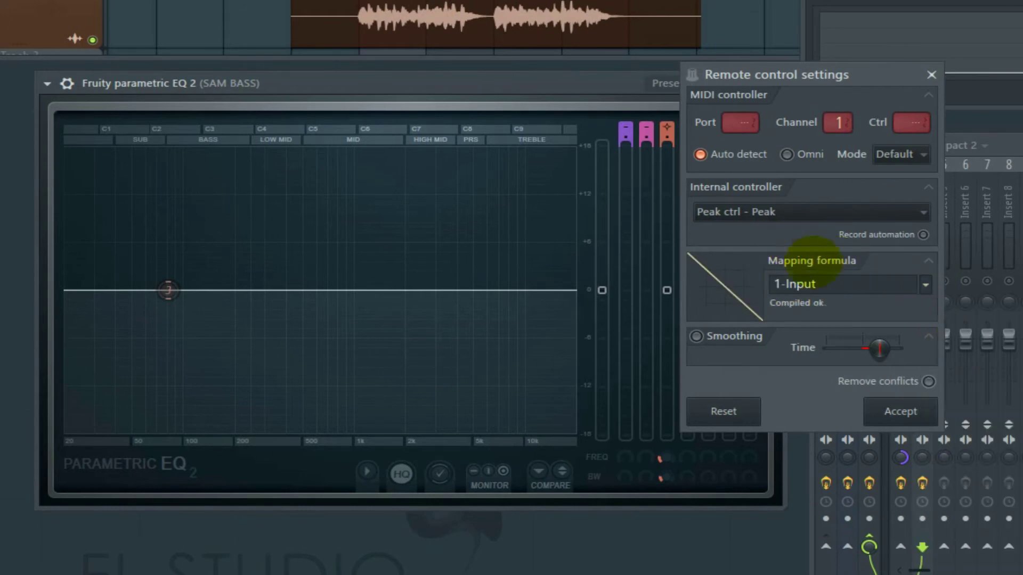
left_click(900, 411)
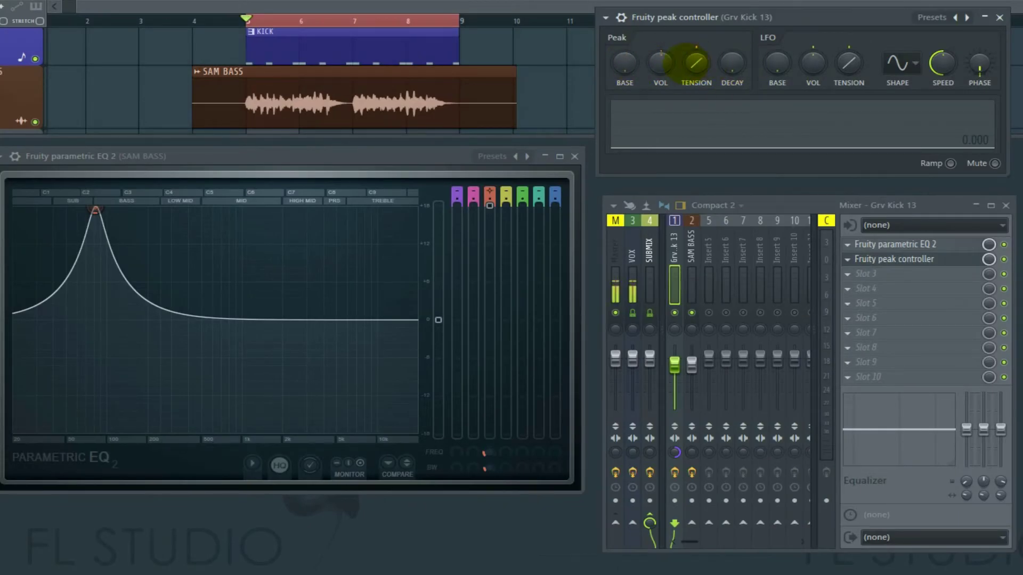
- Play, stop and replay the loop to watch the bass EQ low band dip on each kick
mouse_move(96, 213)
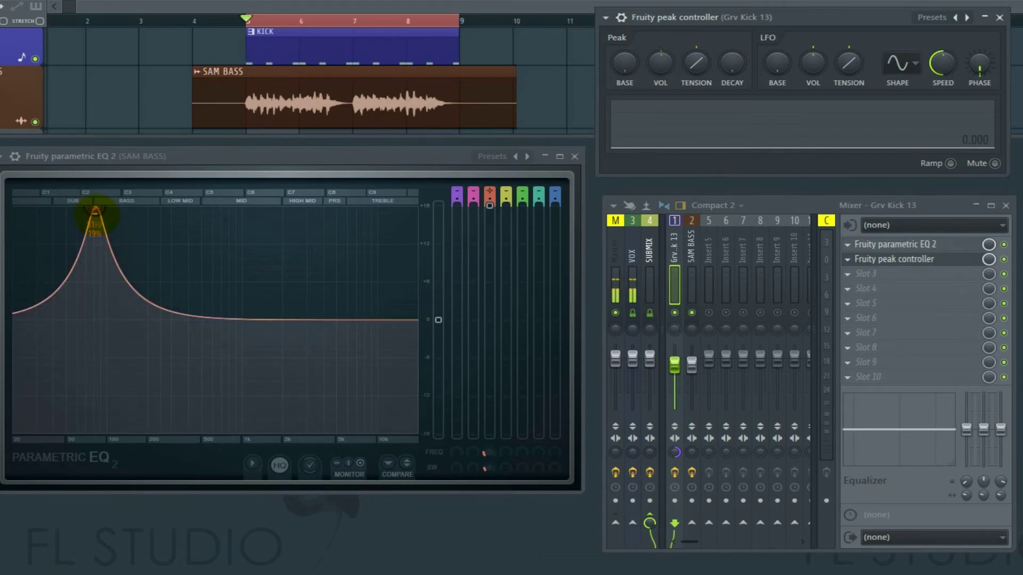
key("space")
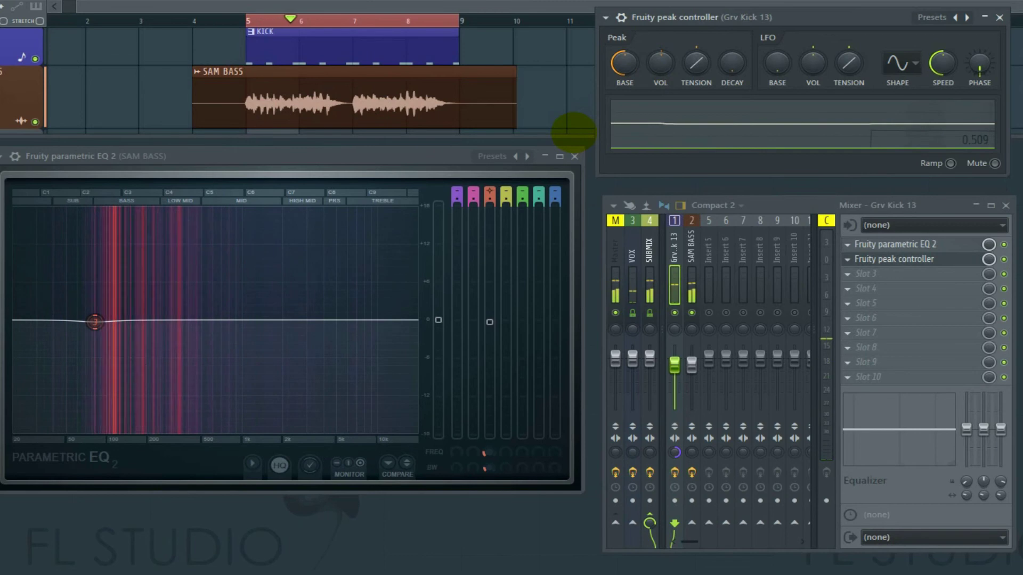
key("space")
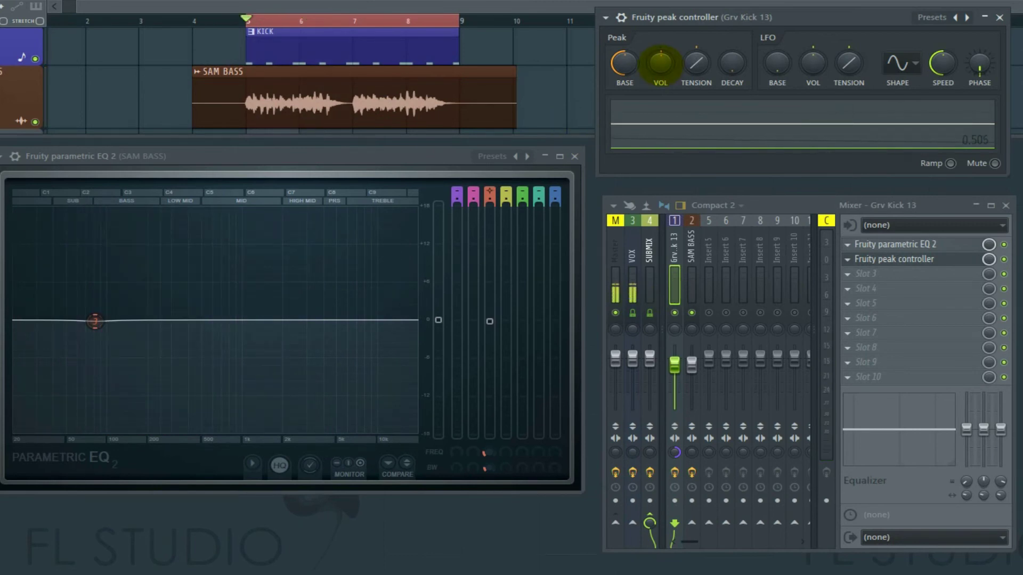
key("space")
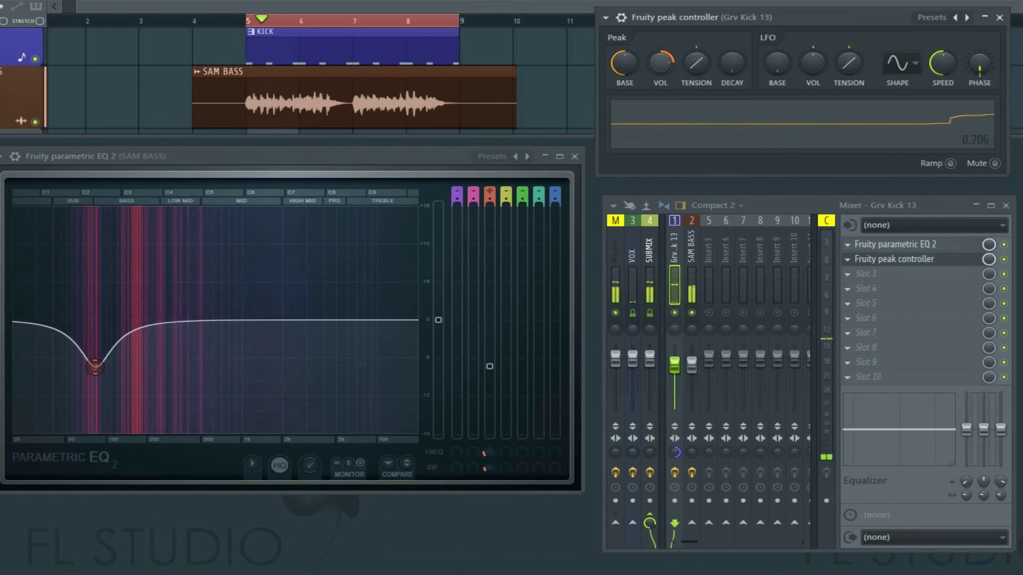
- Raise Peak VOL so the bass low band dips to about -12 dB, then adjust the decay
left_click_drag(660, 63, 660, 43)
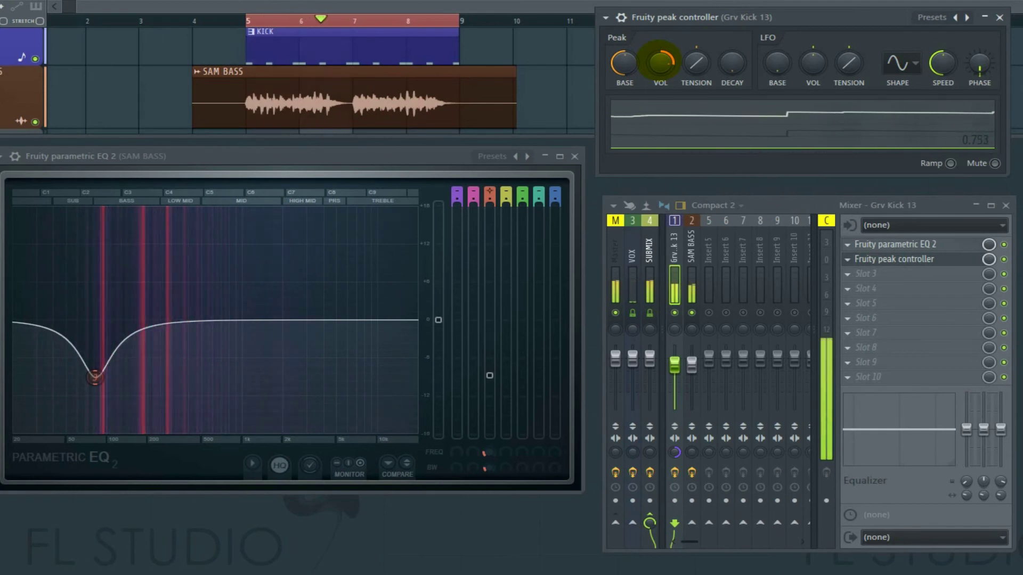
key("space")
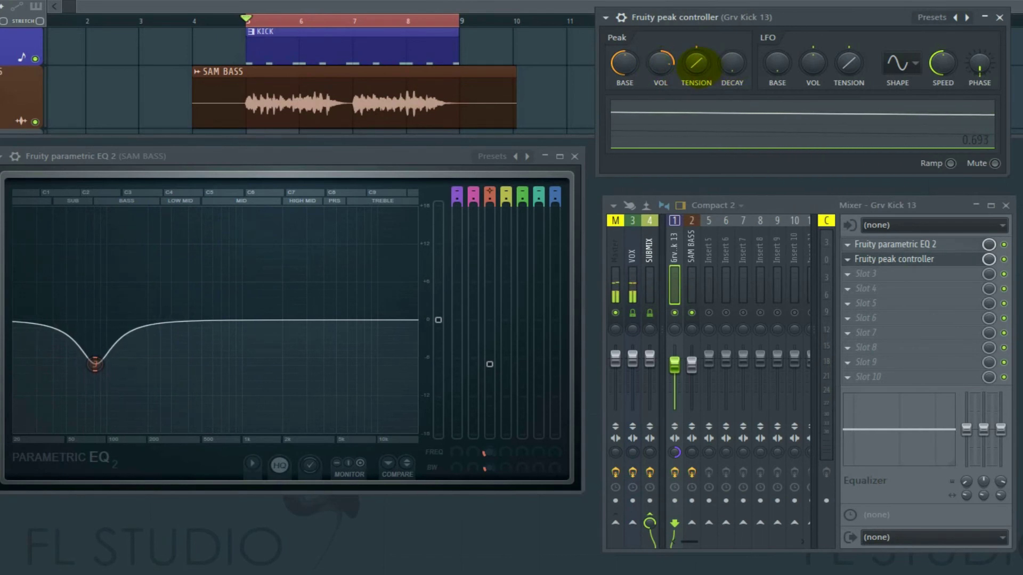
left_click_drag(732, 62, 732, 67)
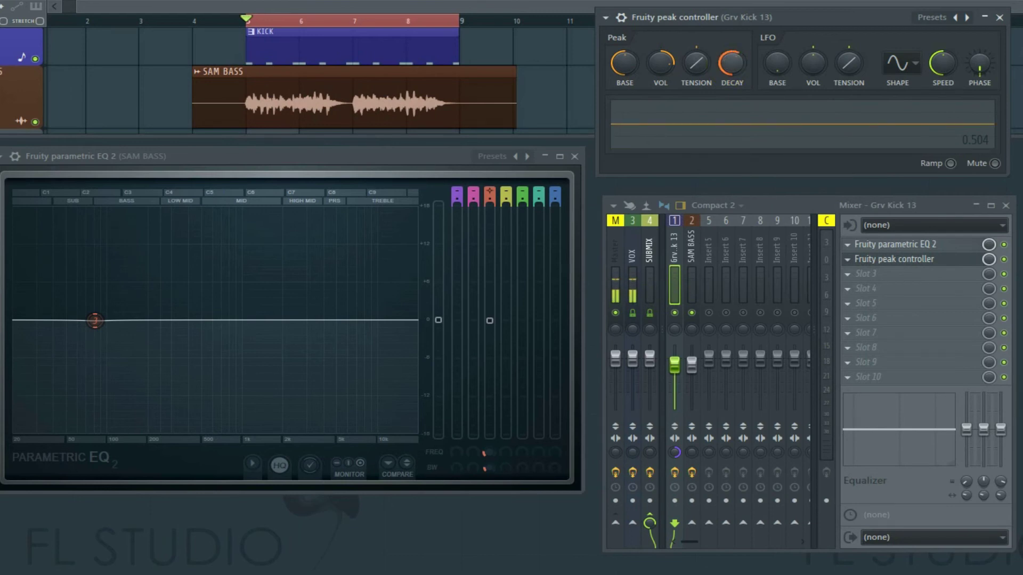
- Lengthen the peak controller's decay and audition it over several play-and-stop passes
left_click(732, 63)
key("space")
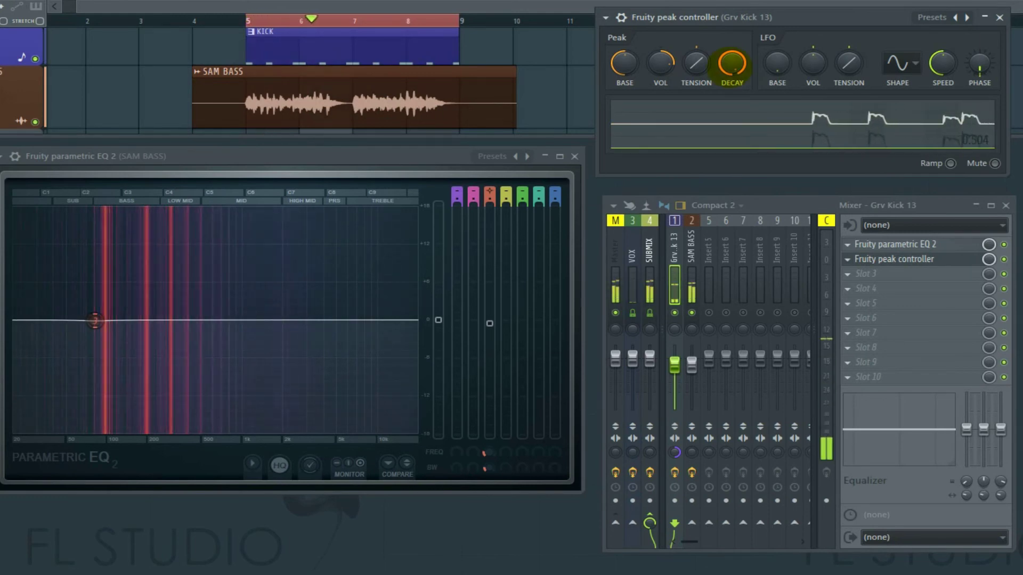
key("space")
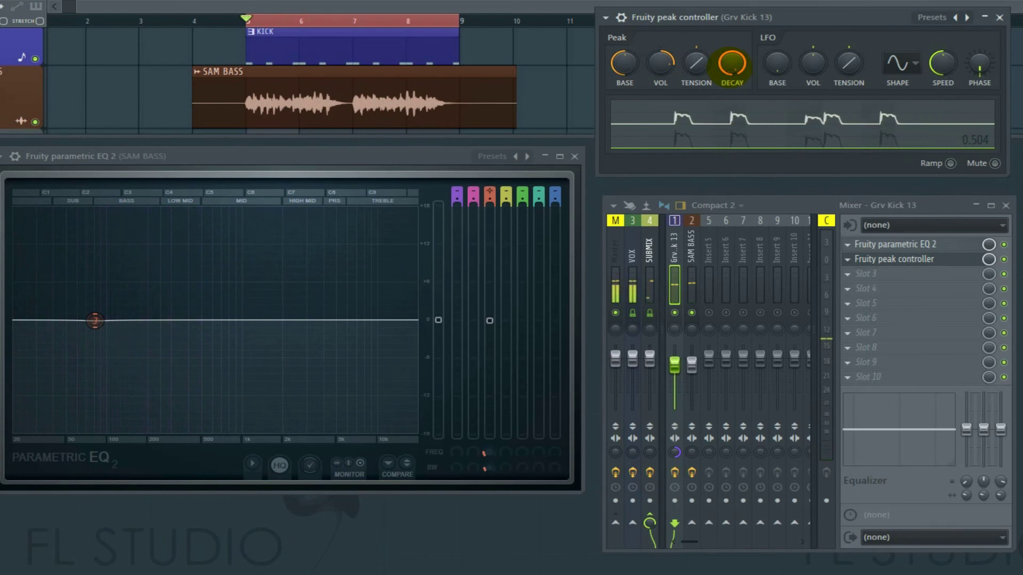
key("space")
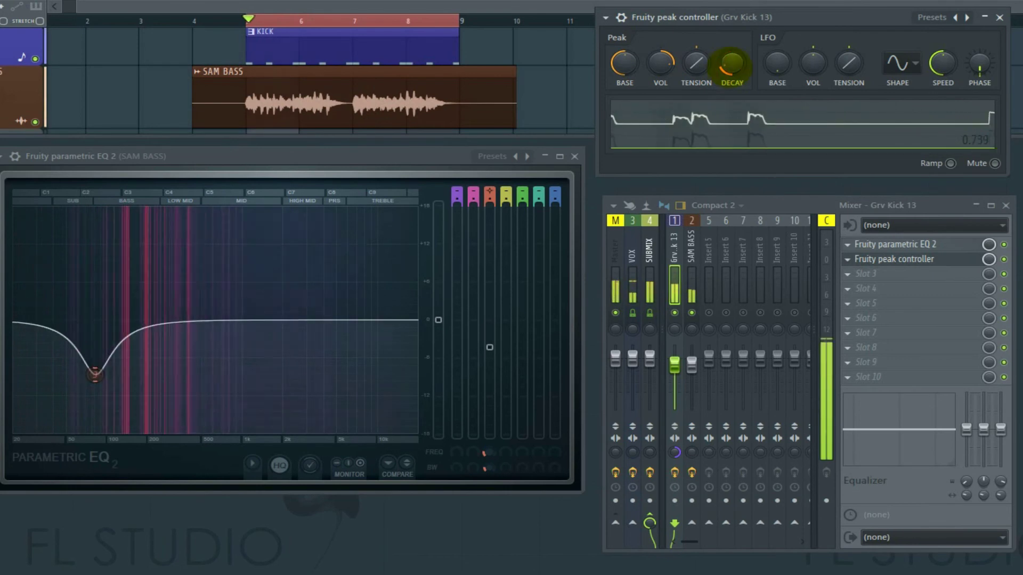
key("space")
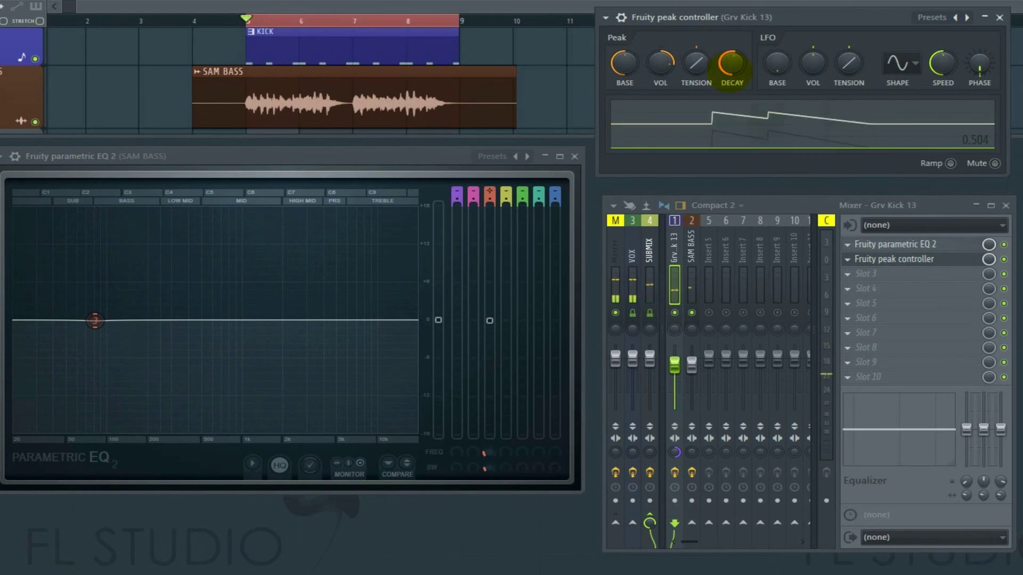
key("space")
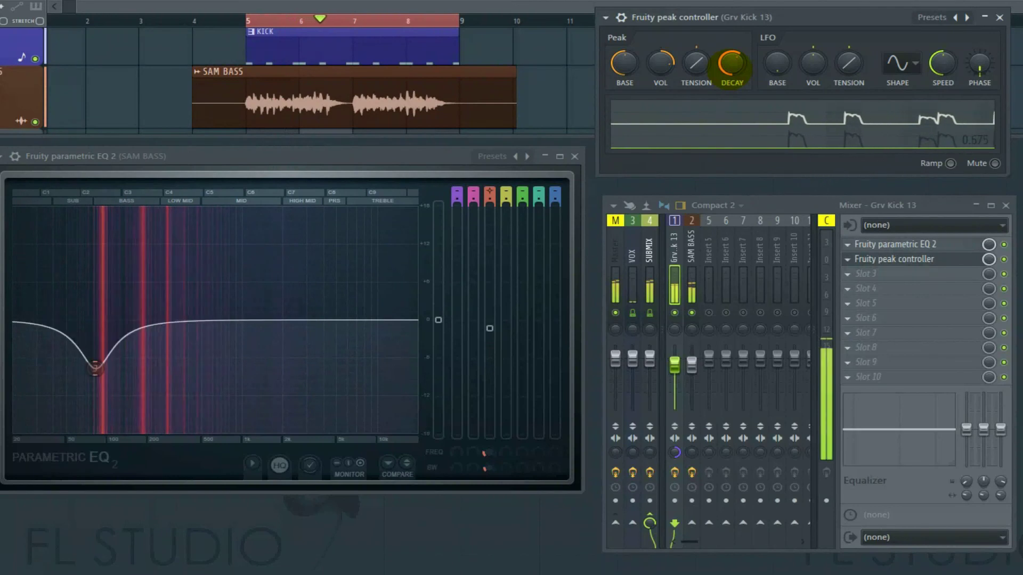
key("space")
key("space")
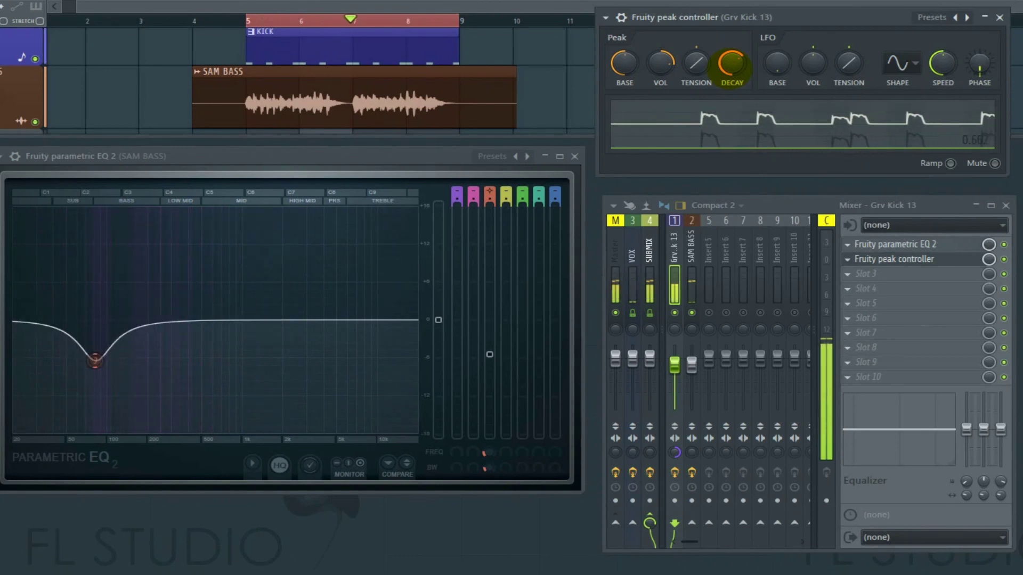
key("space")
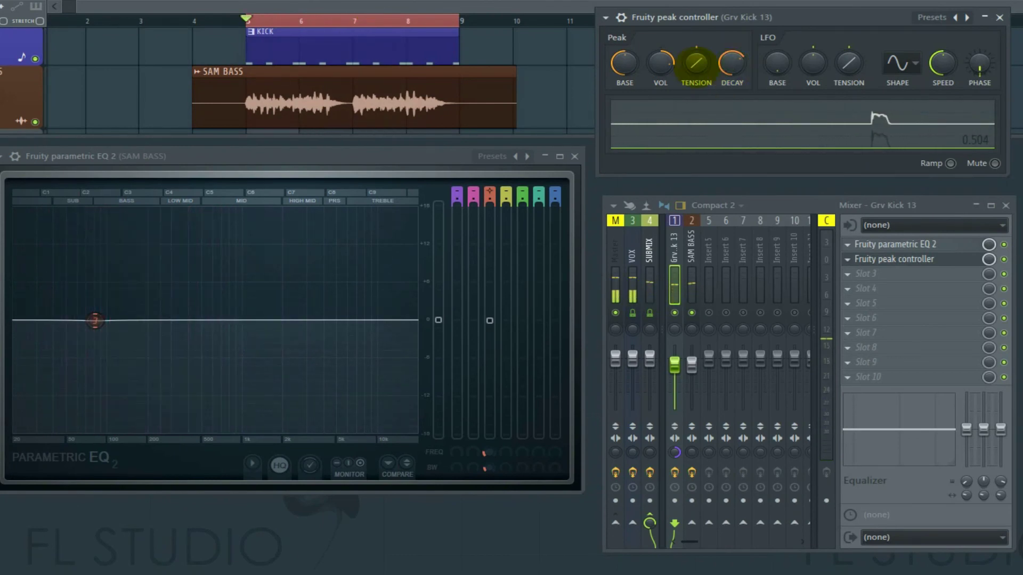
- Tweak the peak controller's tension while replaying the loop to hear the duck's shape
key("space")
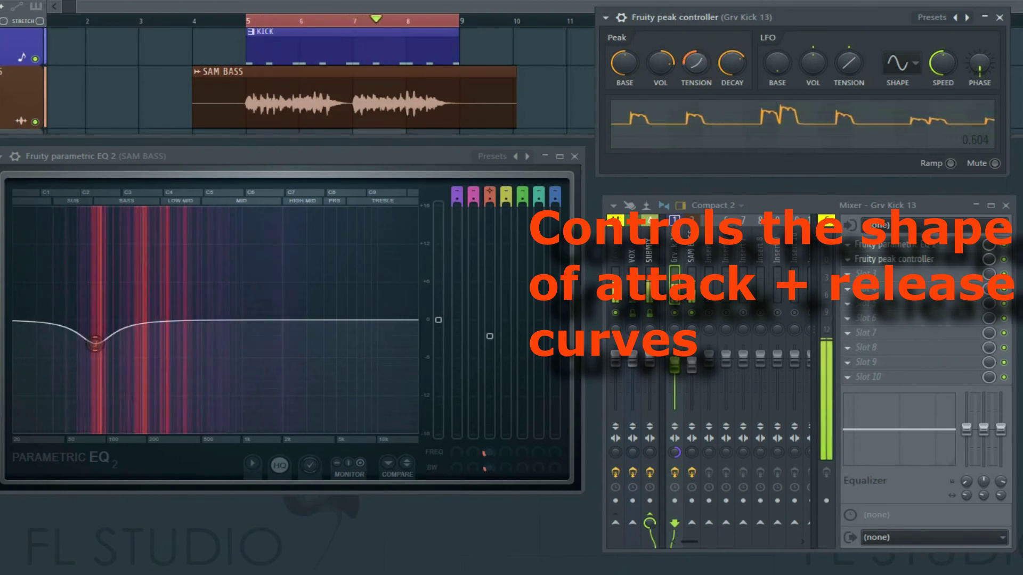
key("space")
key("space")
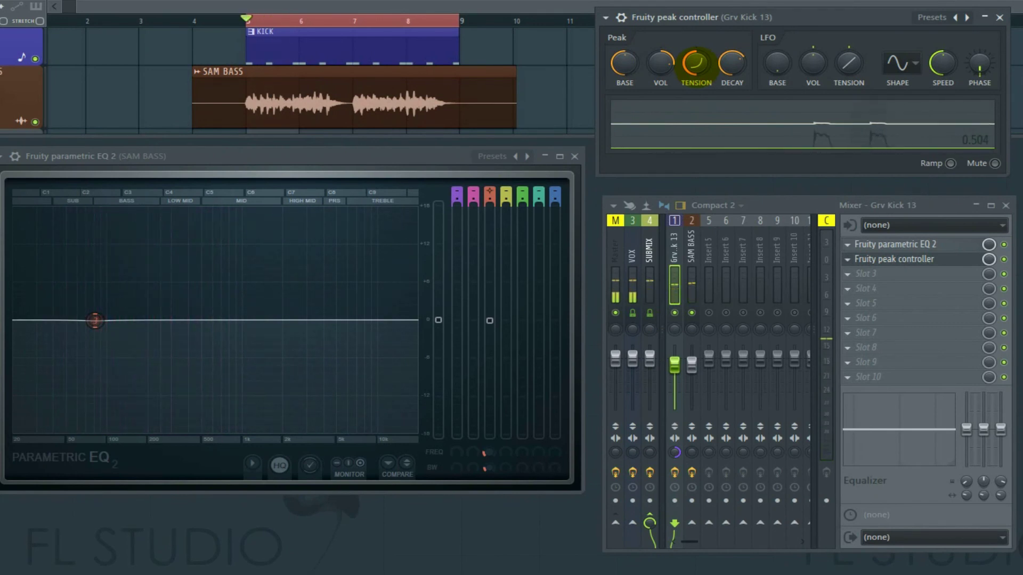
key("space")
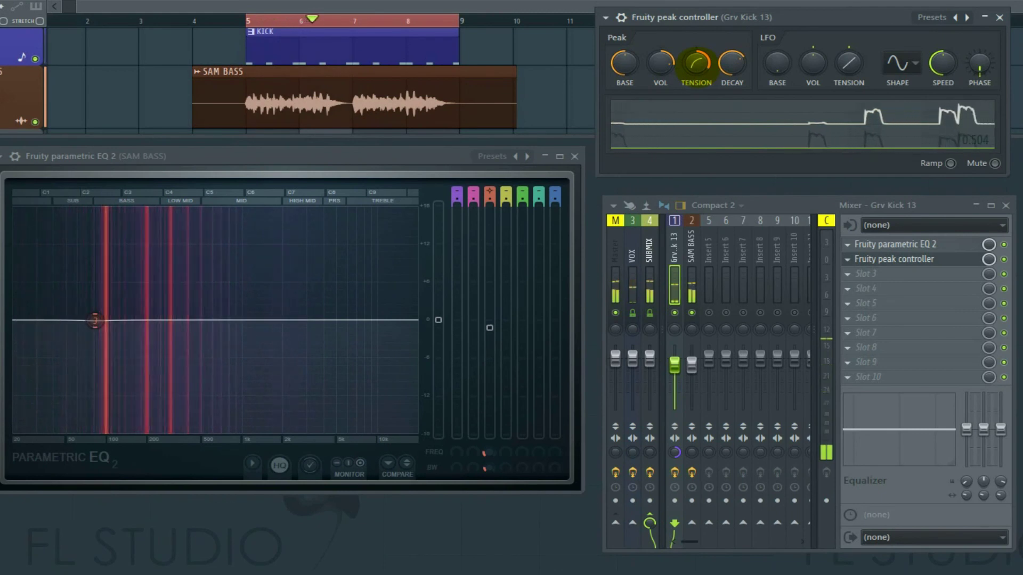
key("space")
key("space")
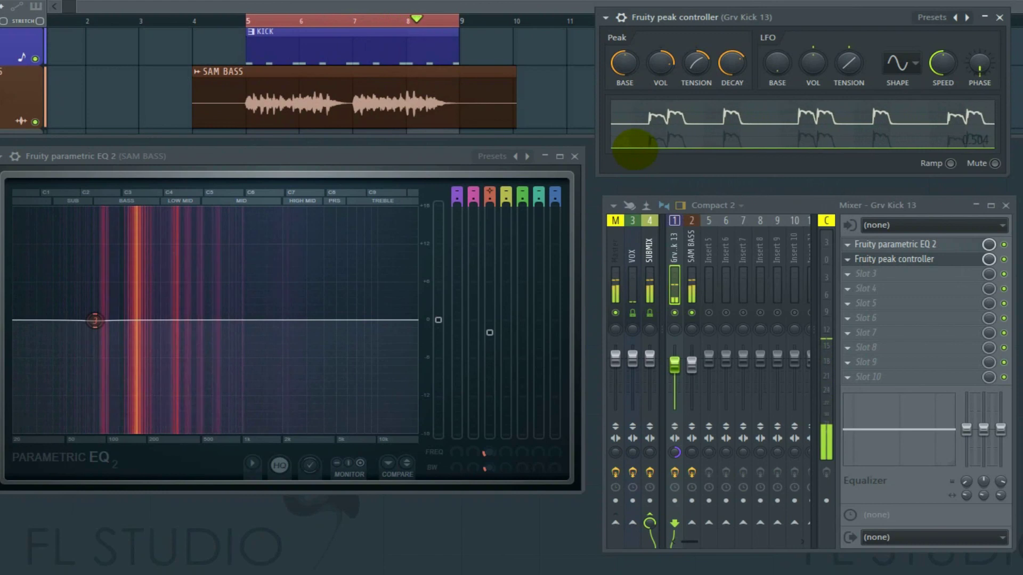
key("space")
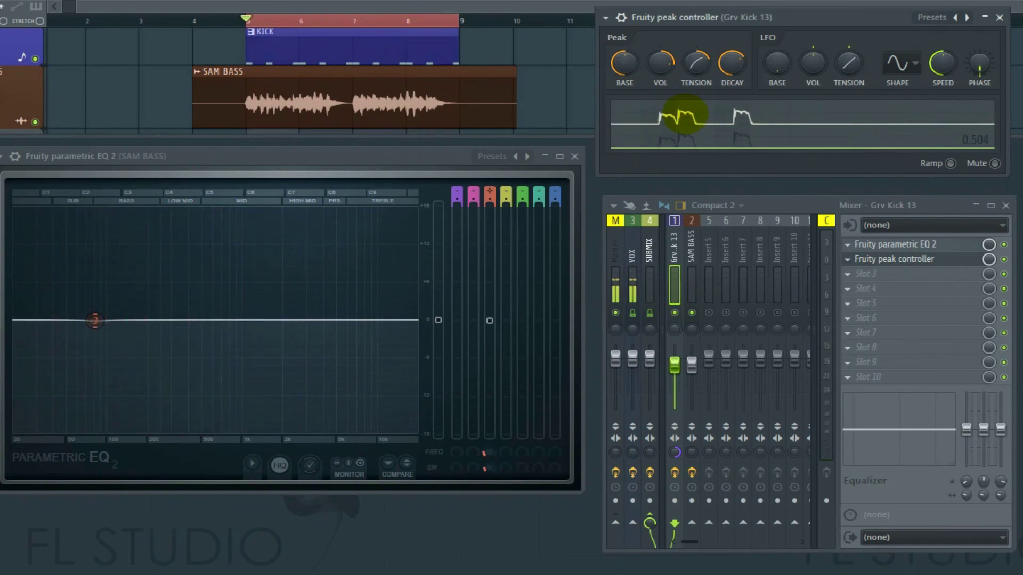
left_click(660, 63)
key("space")
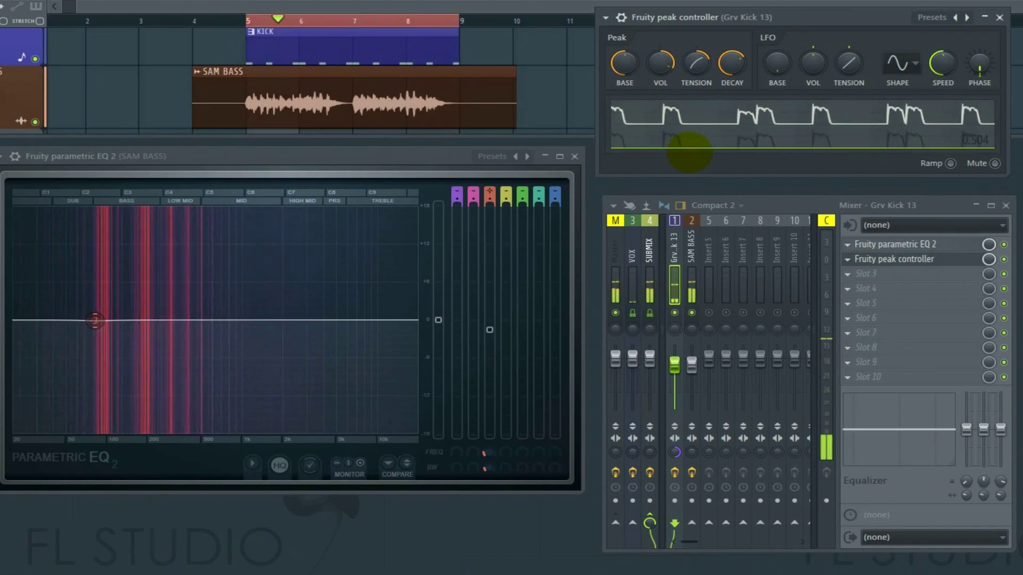
key("space")
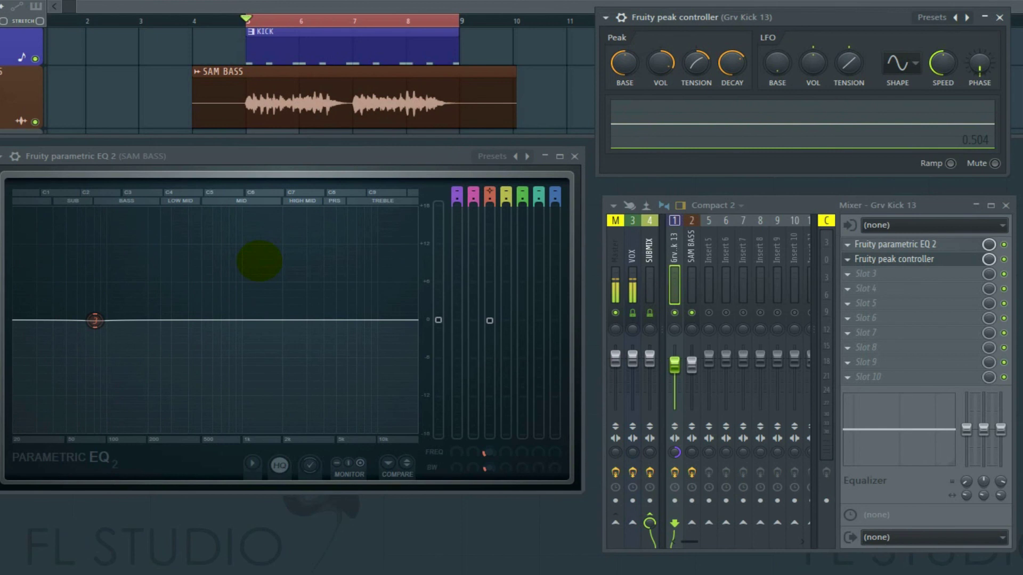